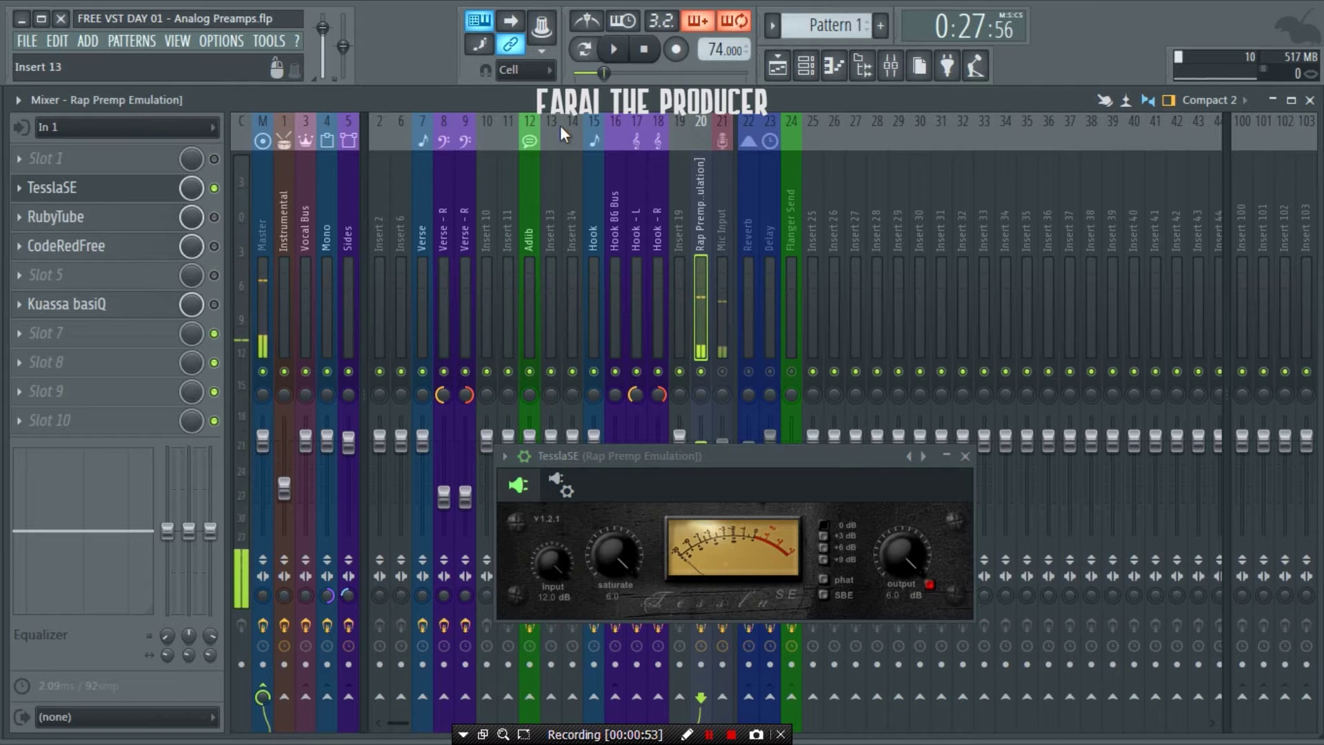
- Audition the unprocessed Mic Input track against the processed signal, and reselect the Rap Premp Emulation track
left_click(722, 327)
left_click(723, 372)
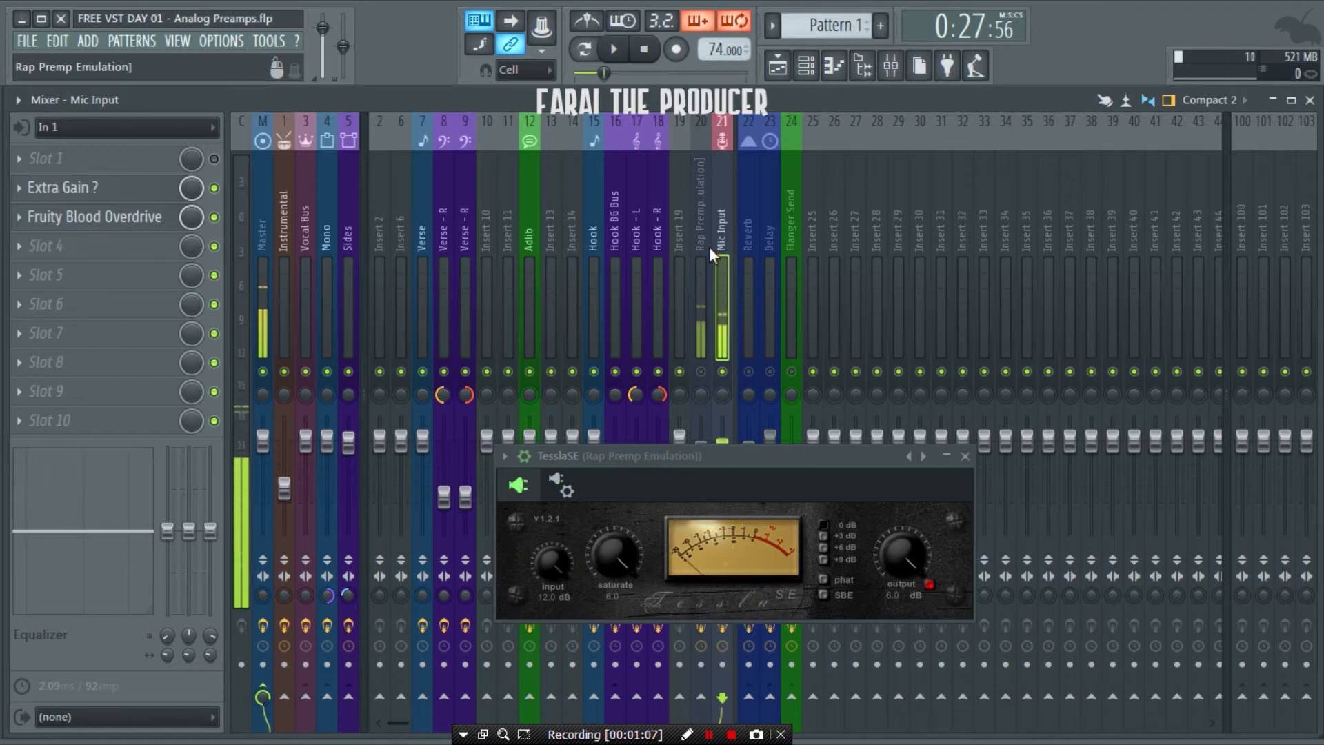
left_click(721, 373)
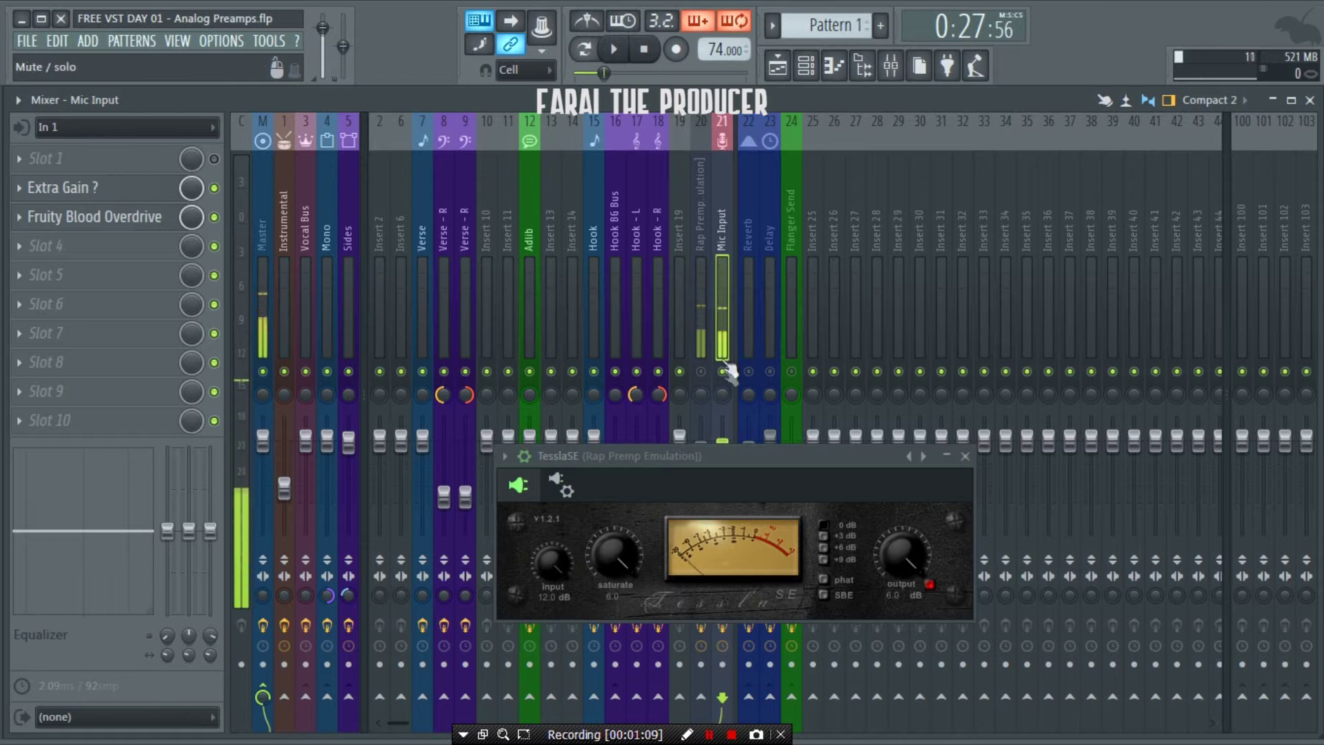
left_click(704, 217)
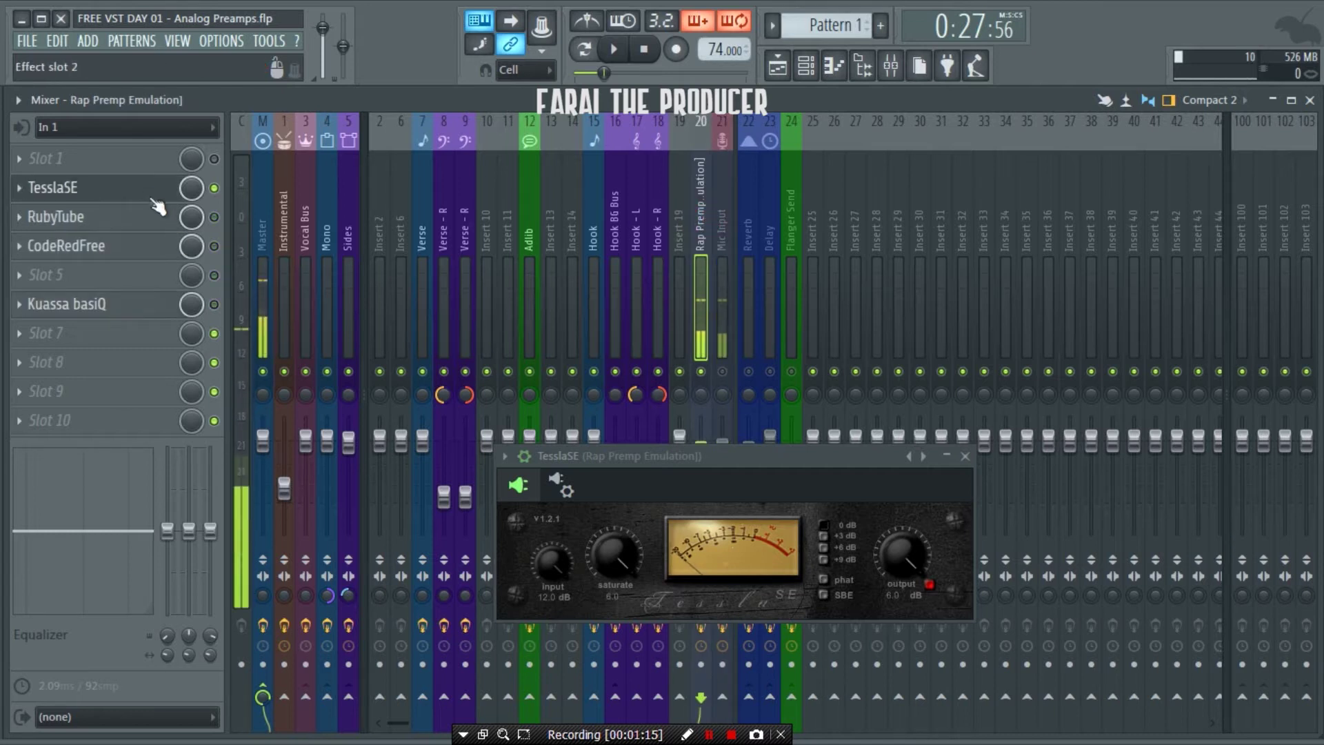
- Reposition the TesslaSE editor on the Rap Premp Emulation track, try out its saturate control and close the plugin
left_click_drag(718, 456, 635, 280)
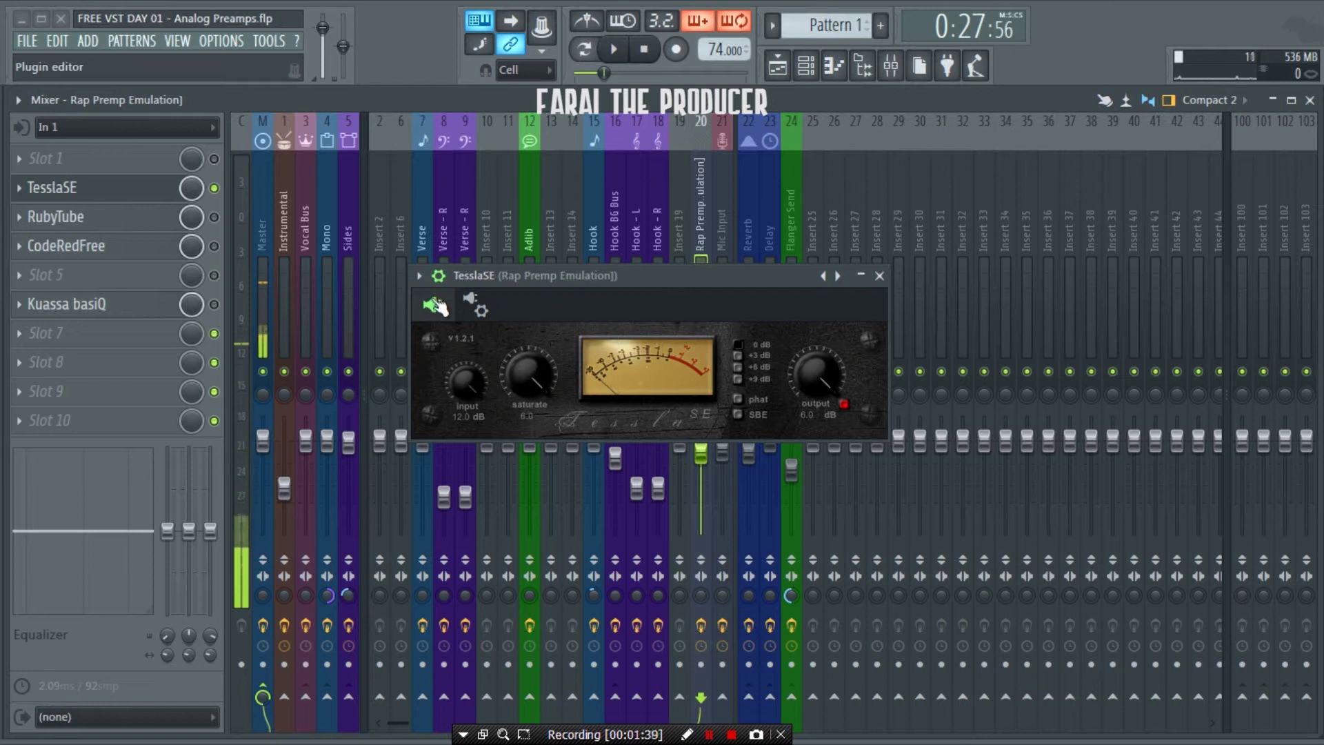
left_click_drag(572, 275, 582, 250)
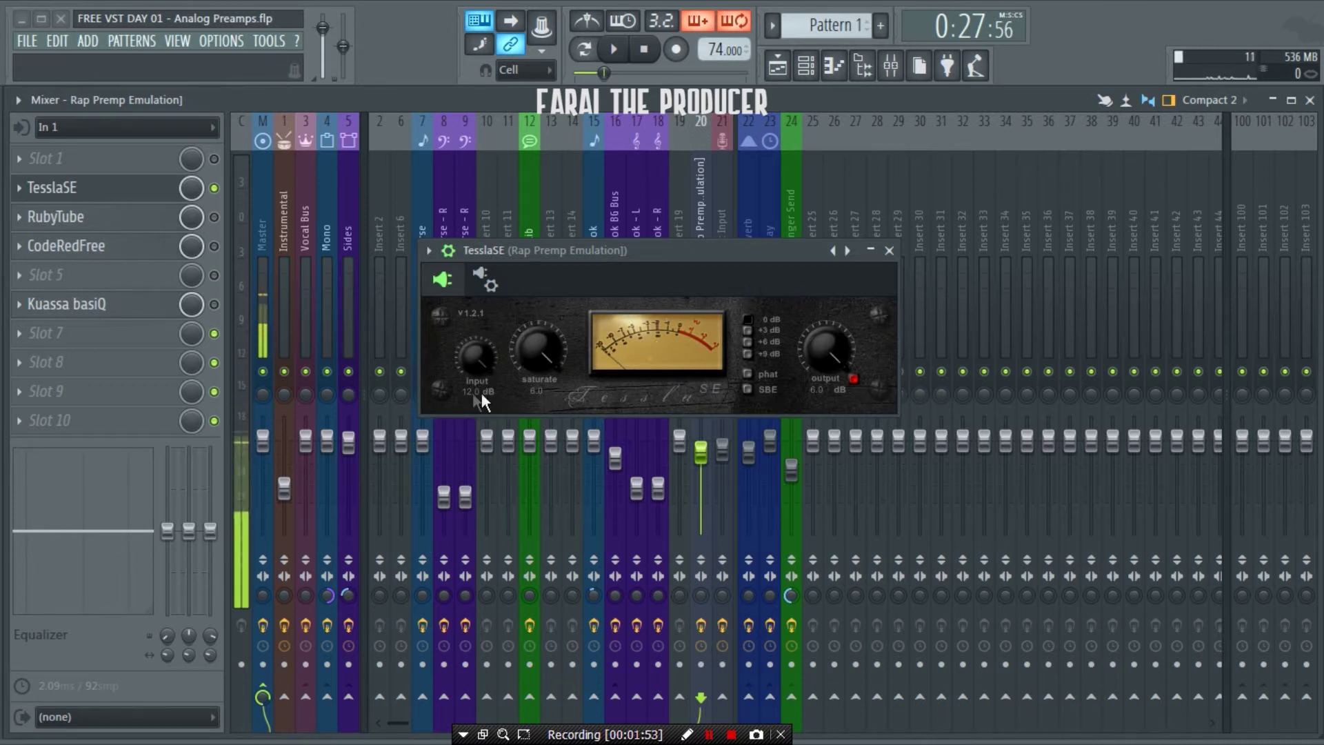
left_click_drag(539, 350, 538, 383)
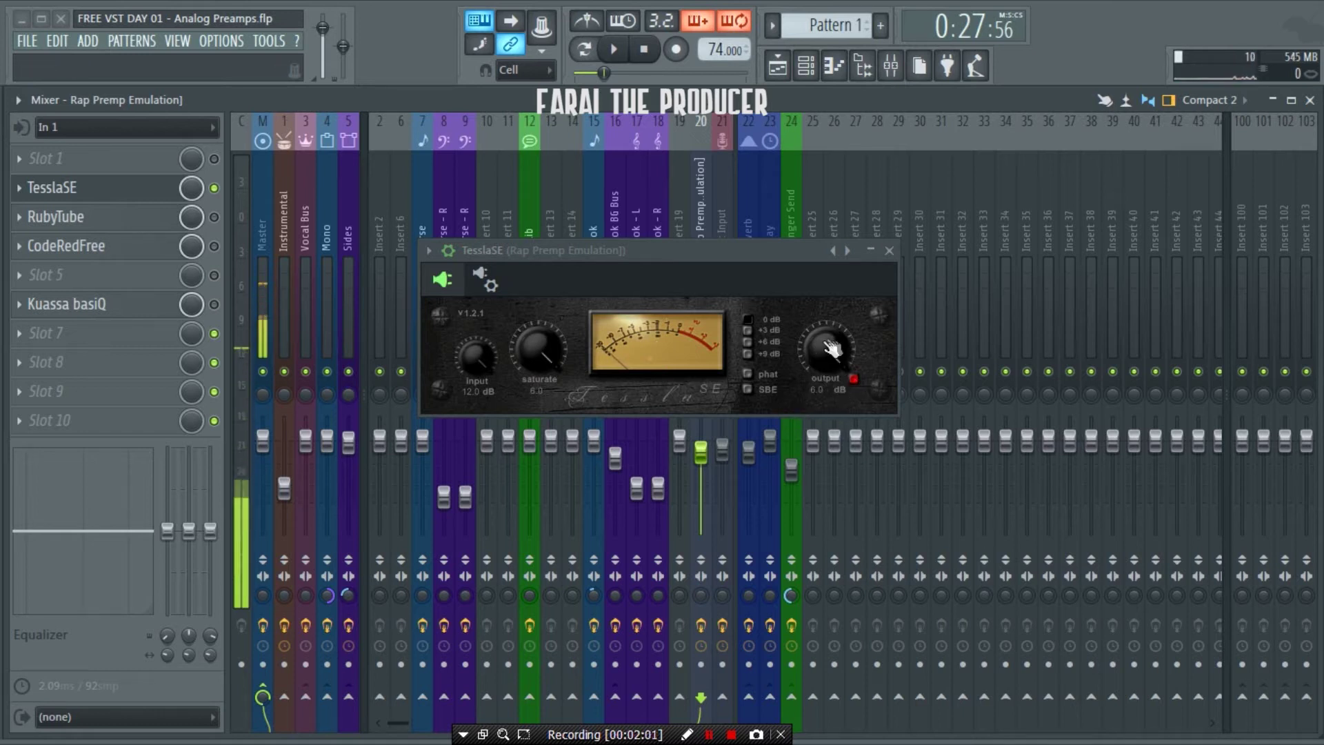
left_click(889, 251)
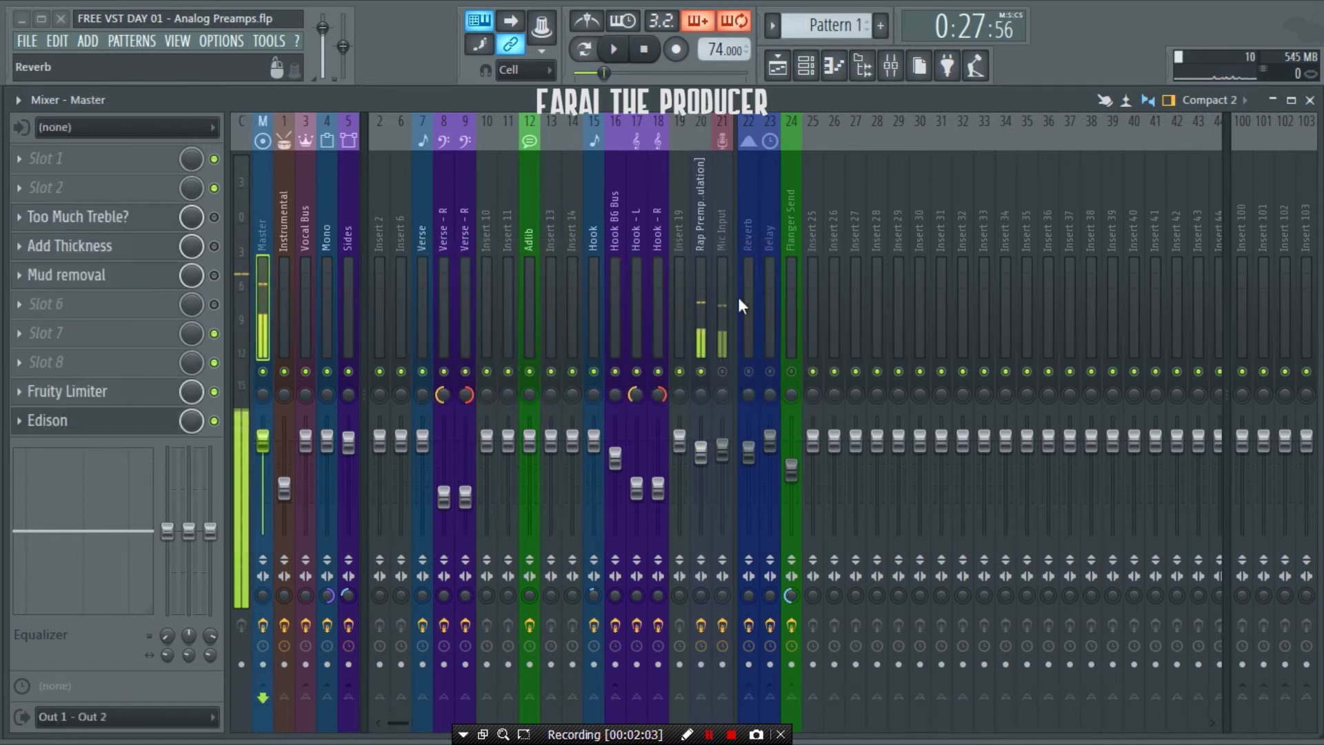
- Bypass TesslaSE and enable RubyTube on the Rap Premp Emulation track, with its editor placed clear of the level meters
left_click(702, 261)
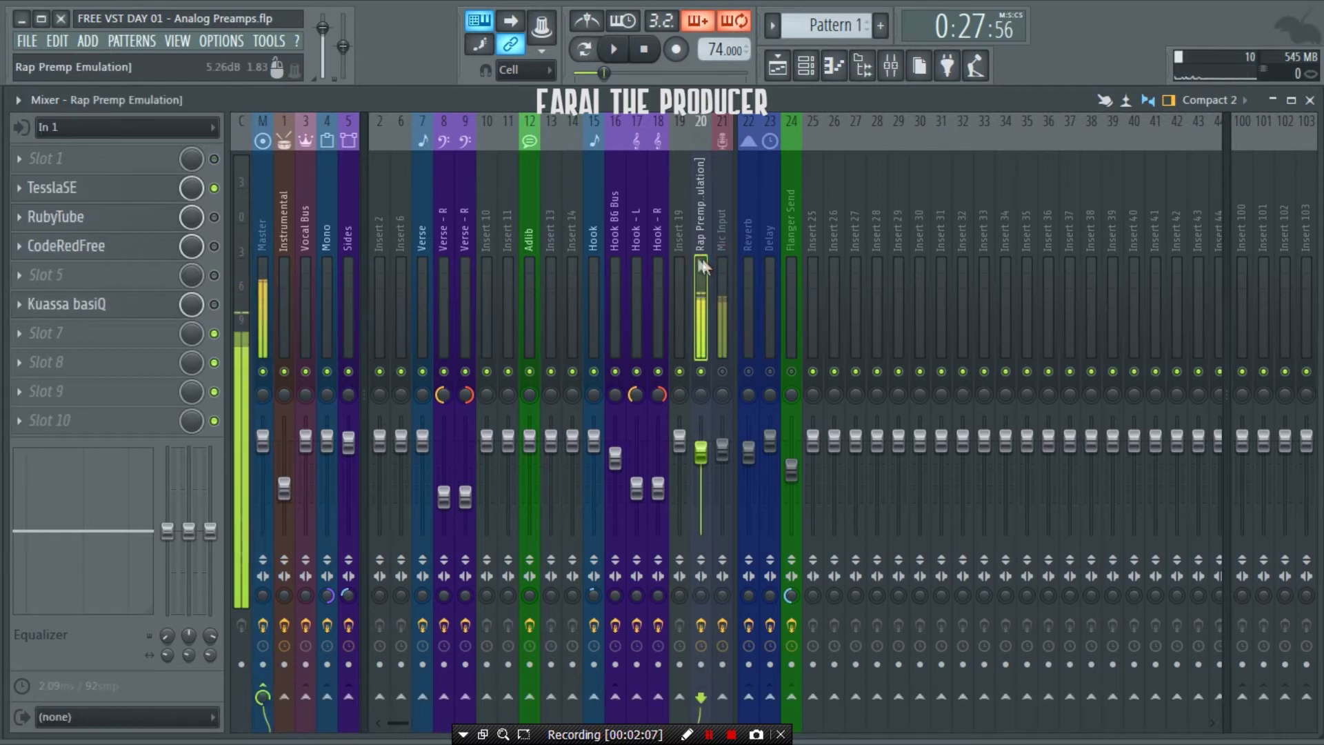
left_click(126, 217)
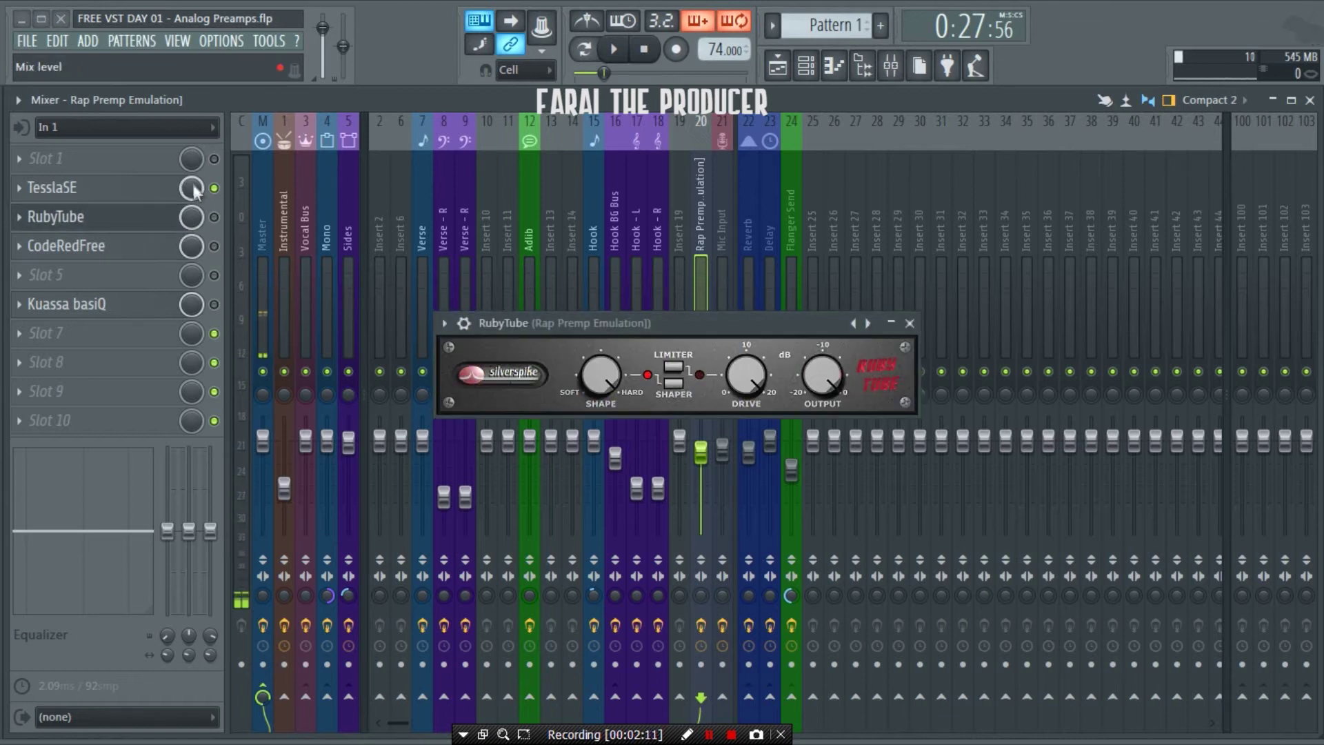
left_click(215, 217)
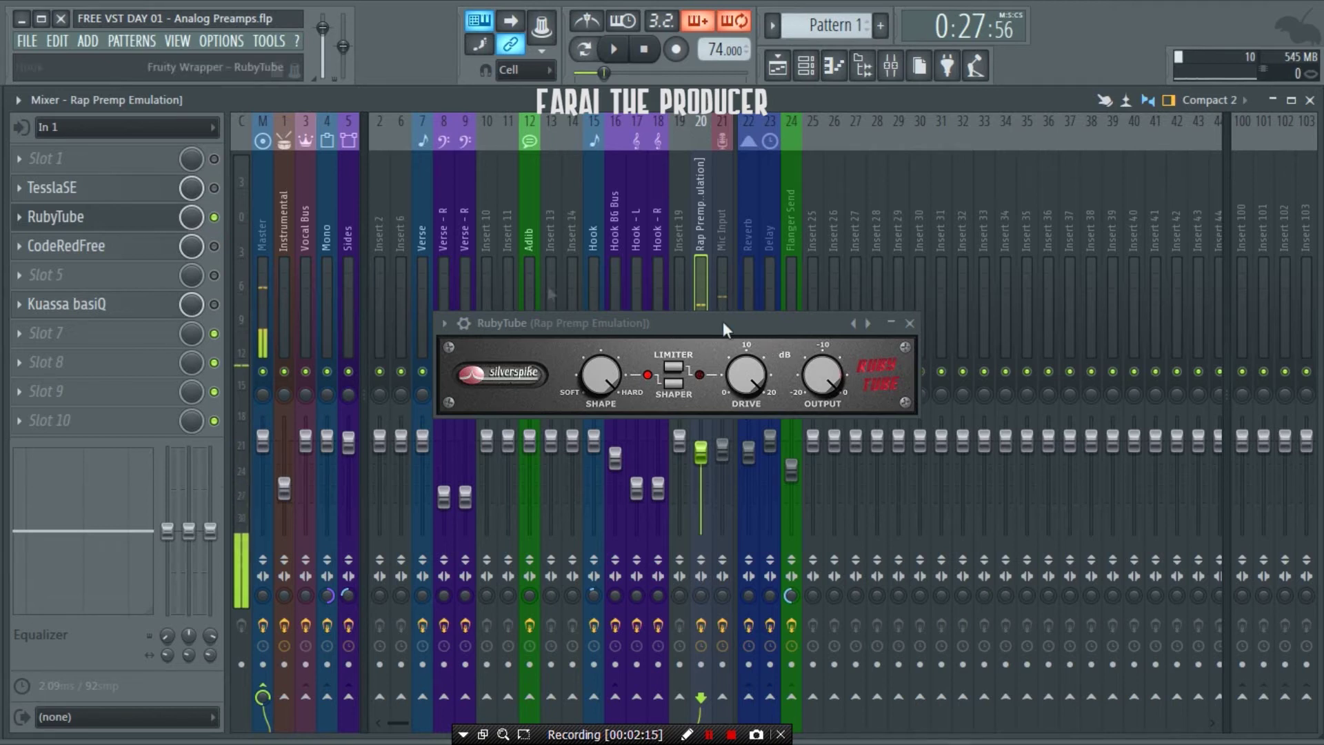
left_click(262, 291)
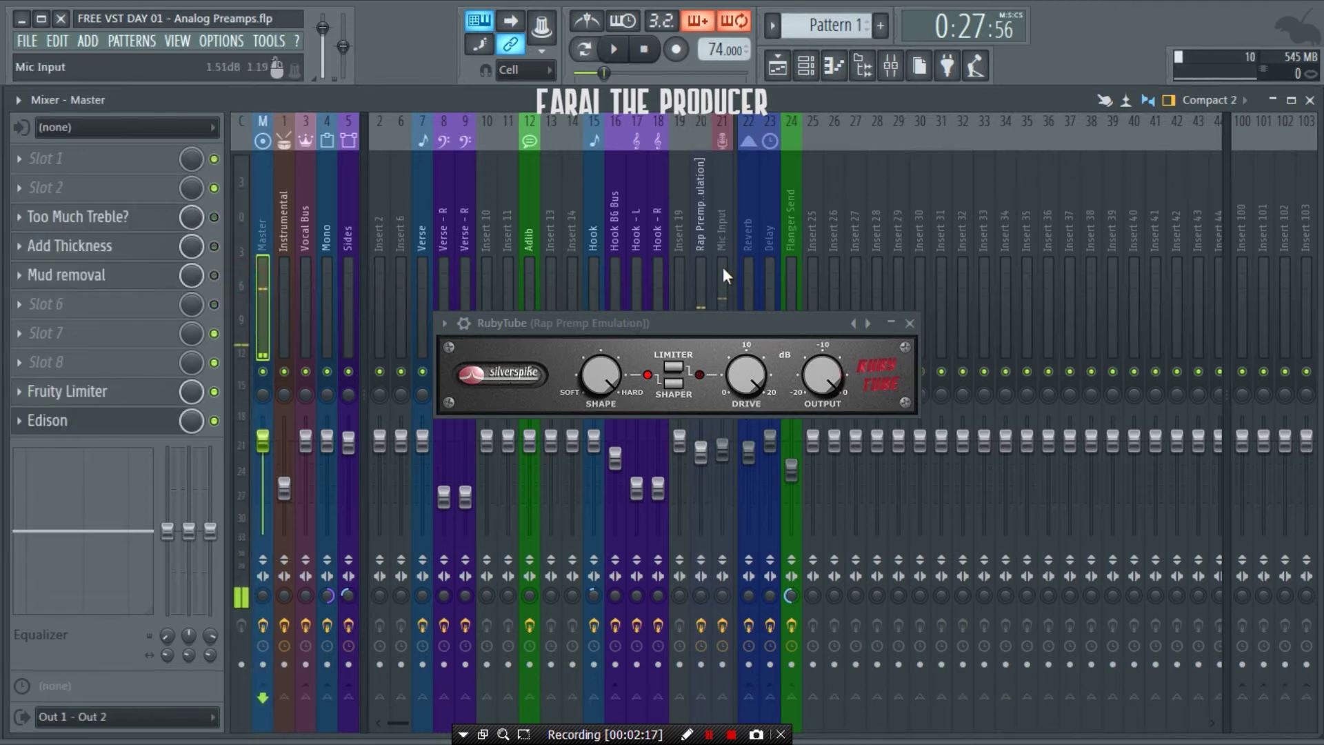
left_click_drag(699, 324, 695, 432)
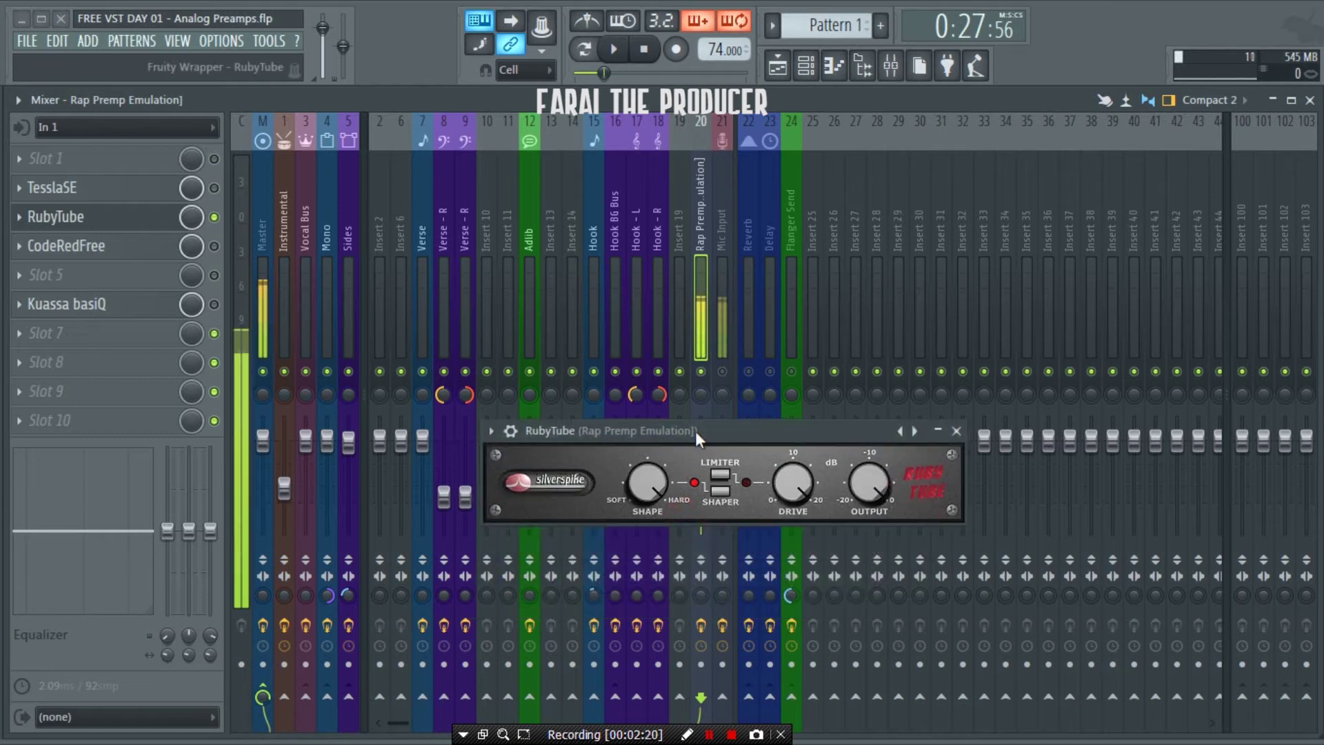
left_click(274, 269)
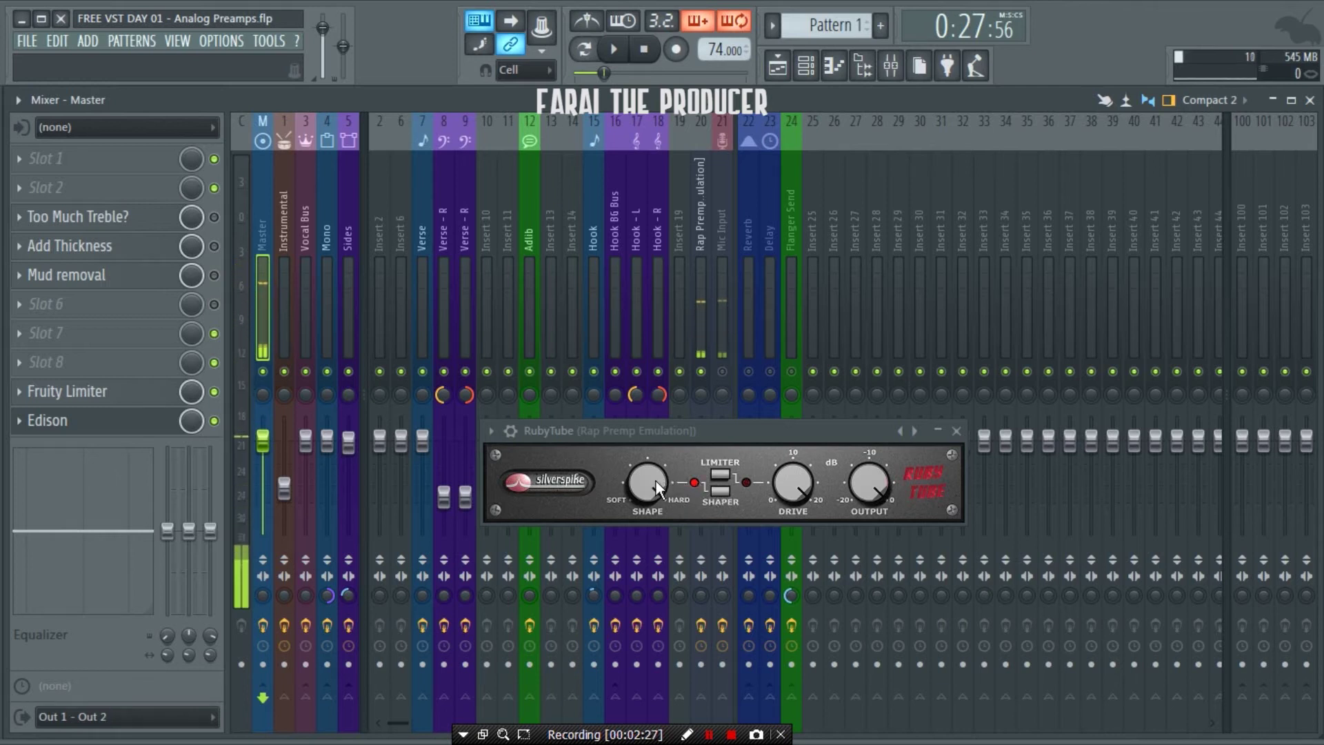
- Try RubyTube's shape and drive knobs and its limiter mode, and switch back to the shaper
left_click_drag(656, 482, 647, 315)
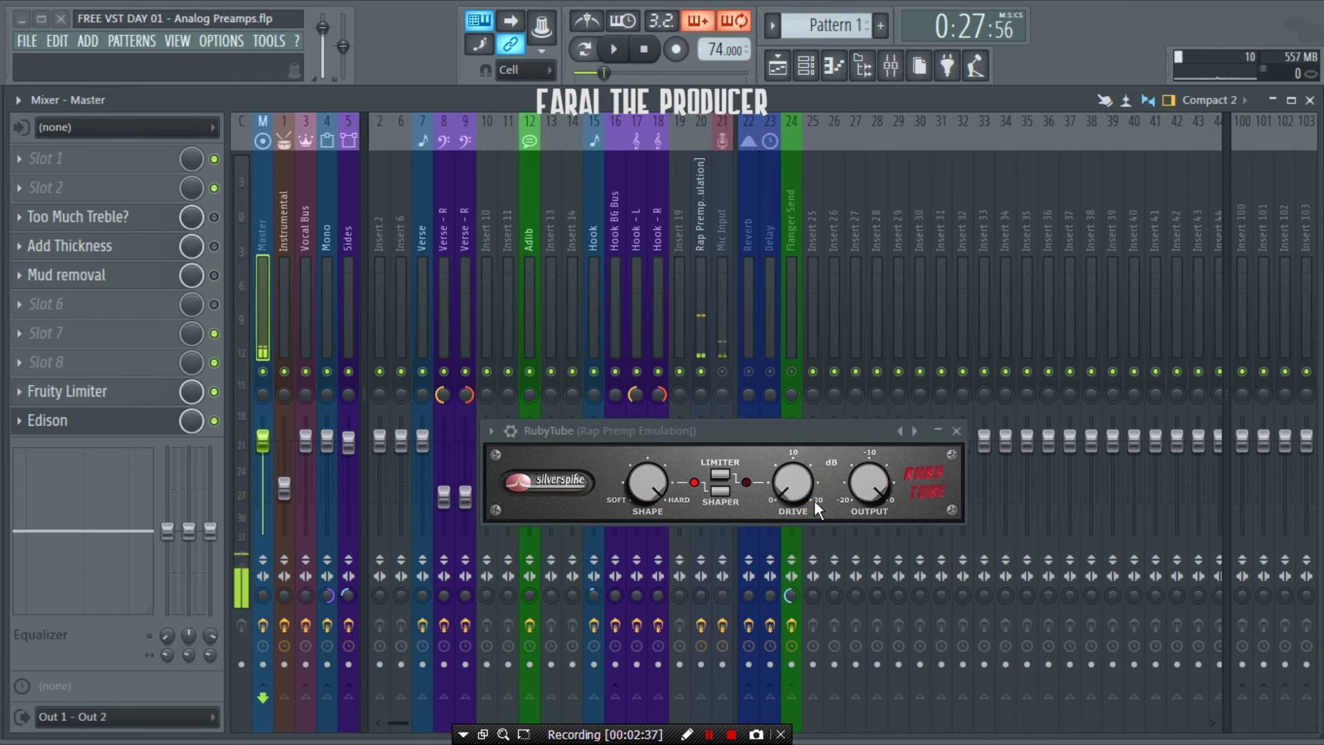
left_click_drag(805, 476, 842, 561)
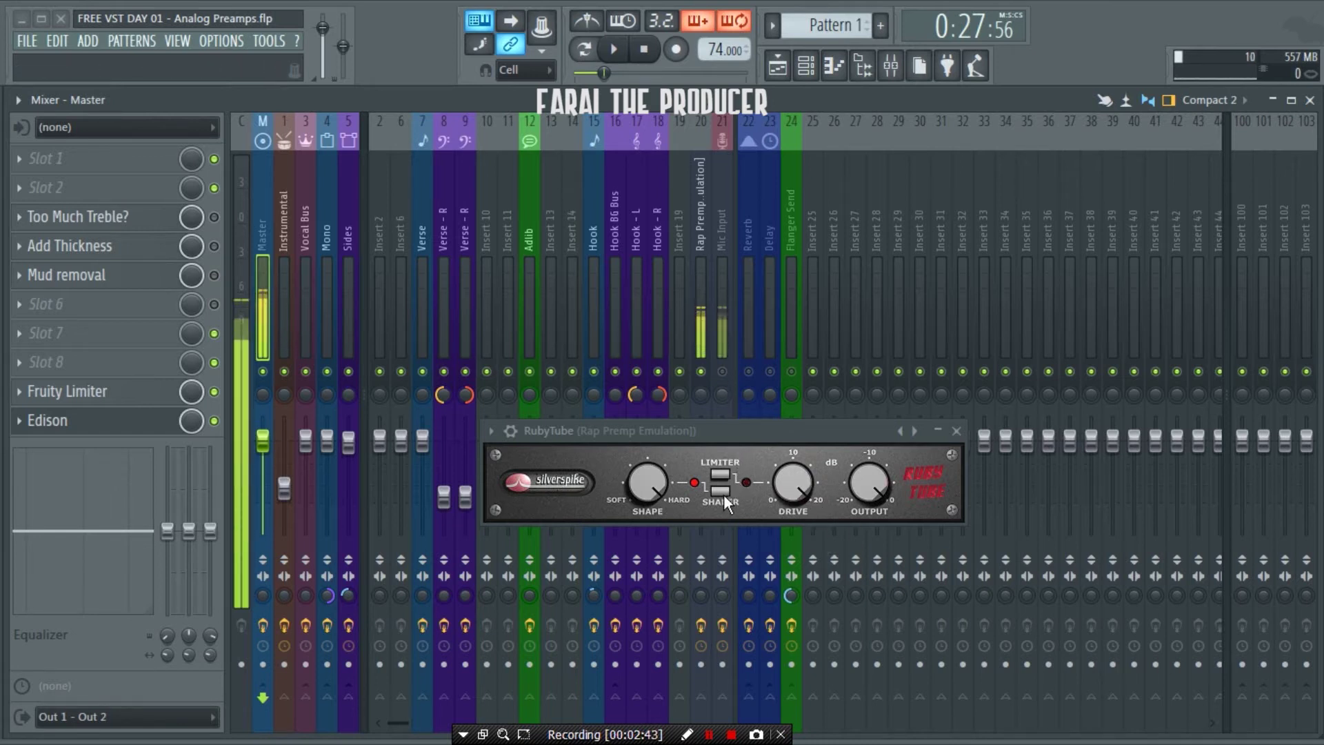
left_click(720, 472)
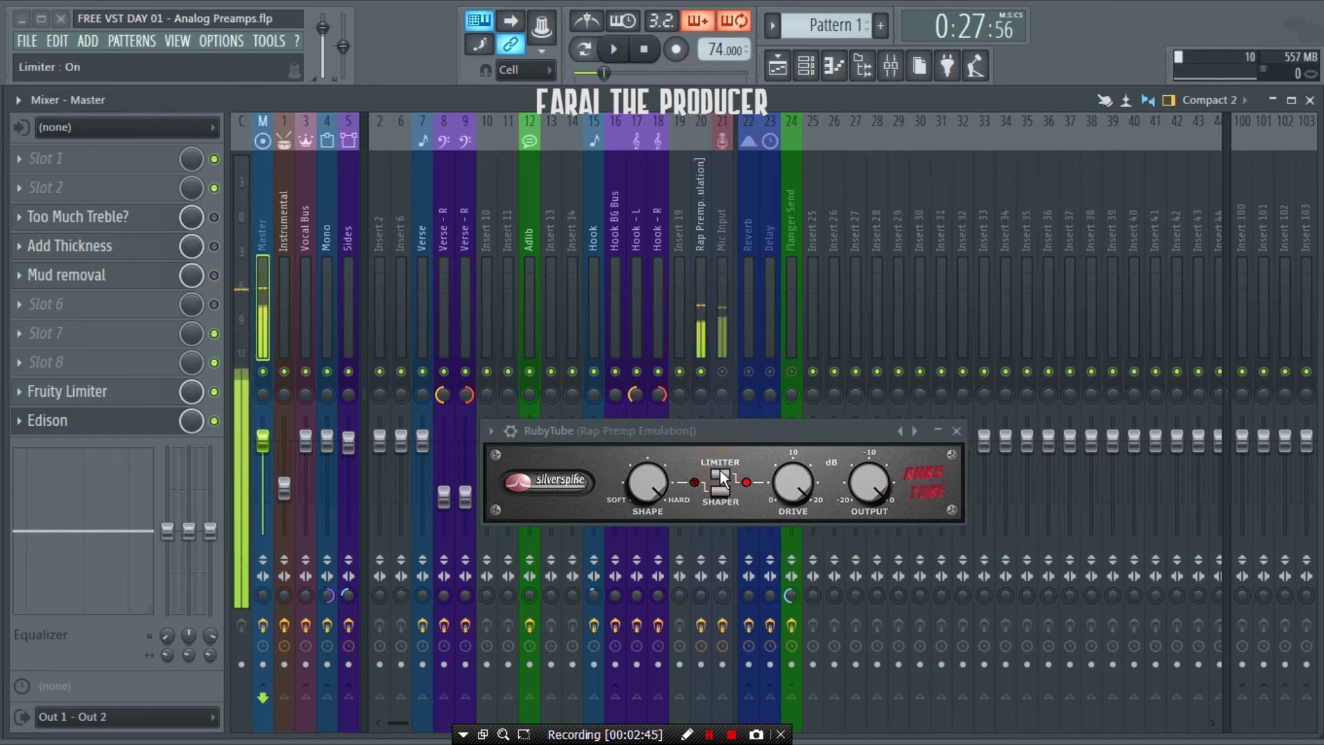
left_click(720, 491)
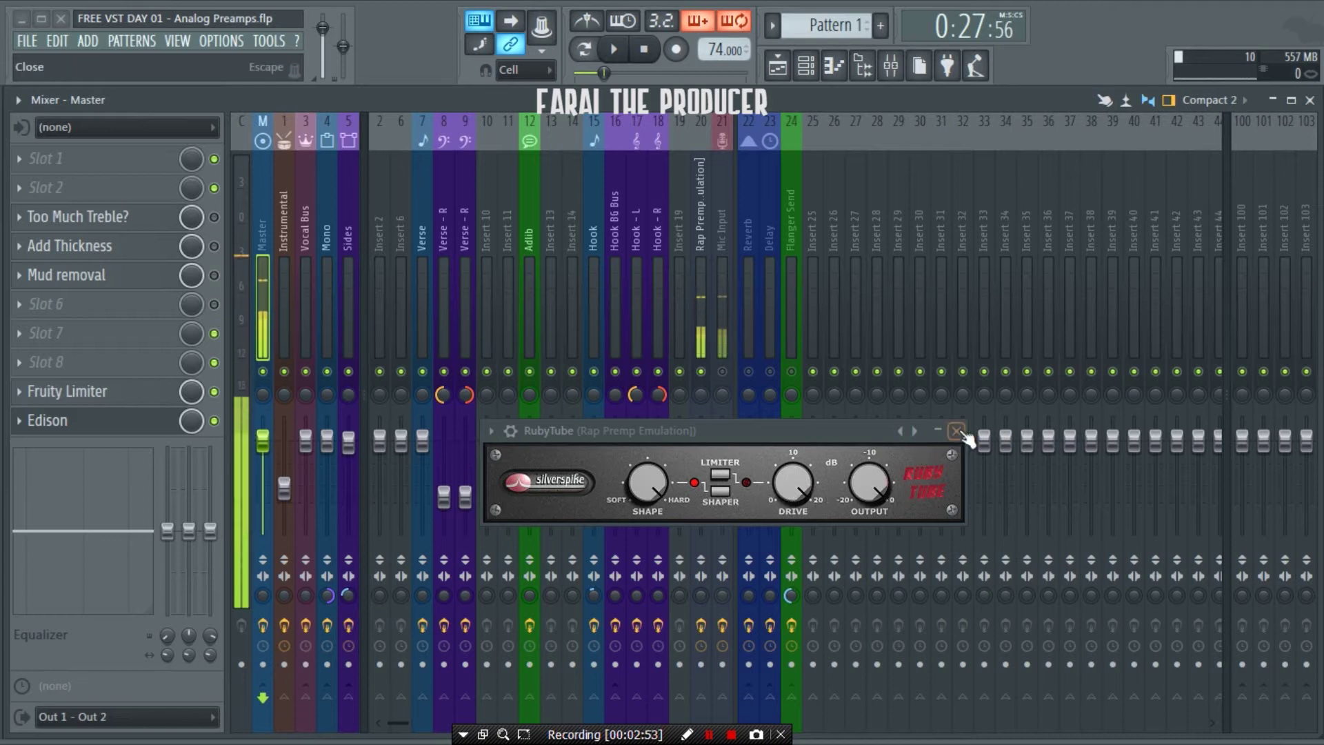
- Compare the dry Mic Input with the RubyTube sound by alternating the two tracks' mutes and toggling RubyTube's bypass
left_click(701, 307)
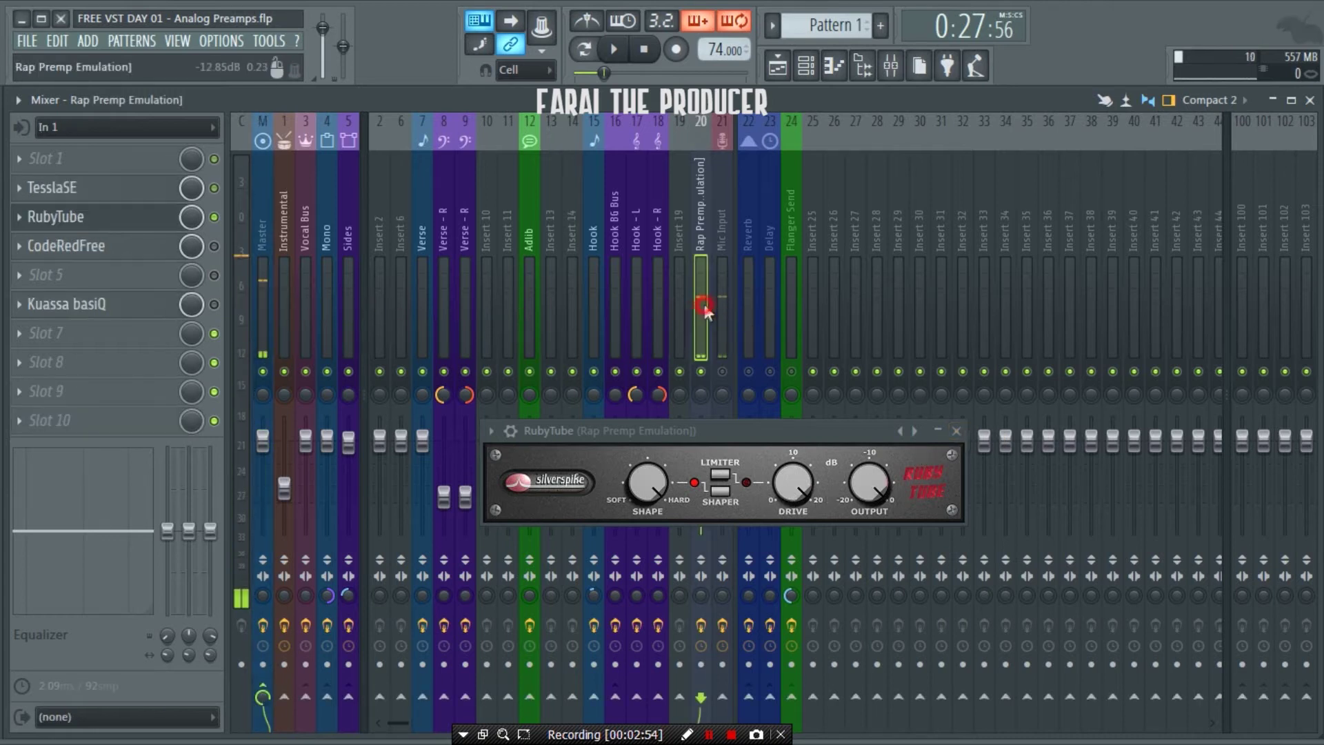
left_click(722, 372)
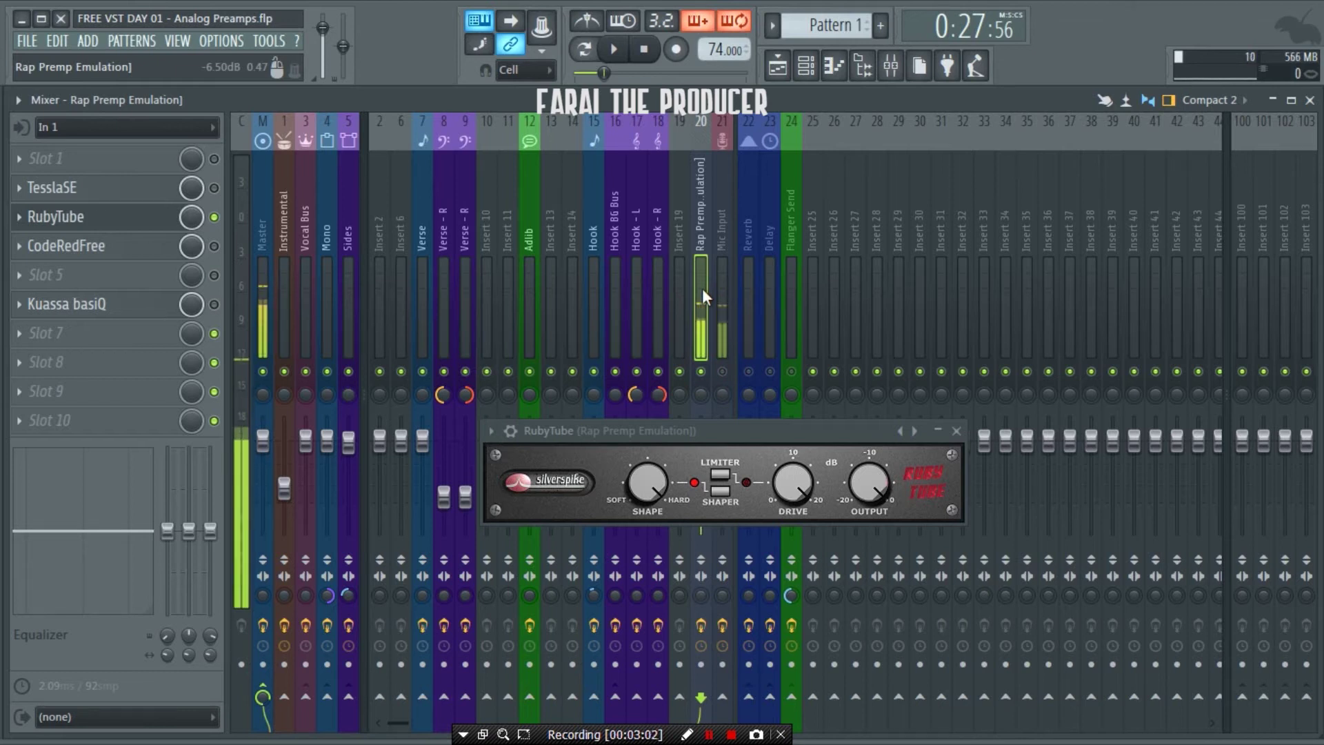
left_click(701, 372)
left_click(722, 372)
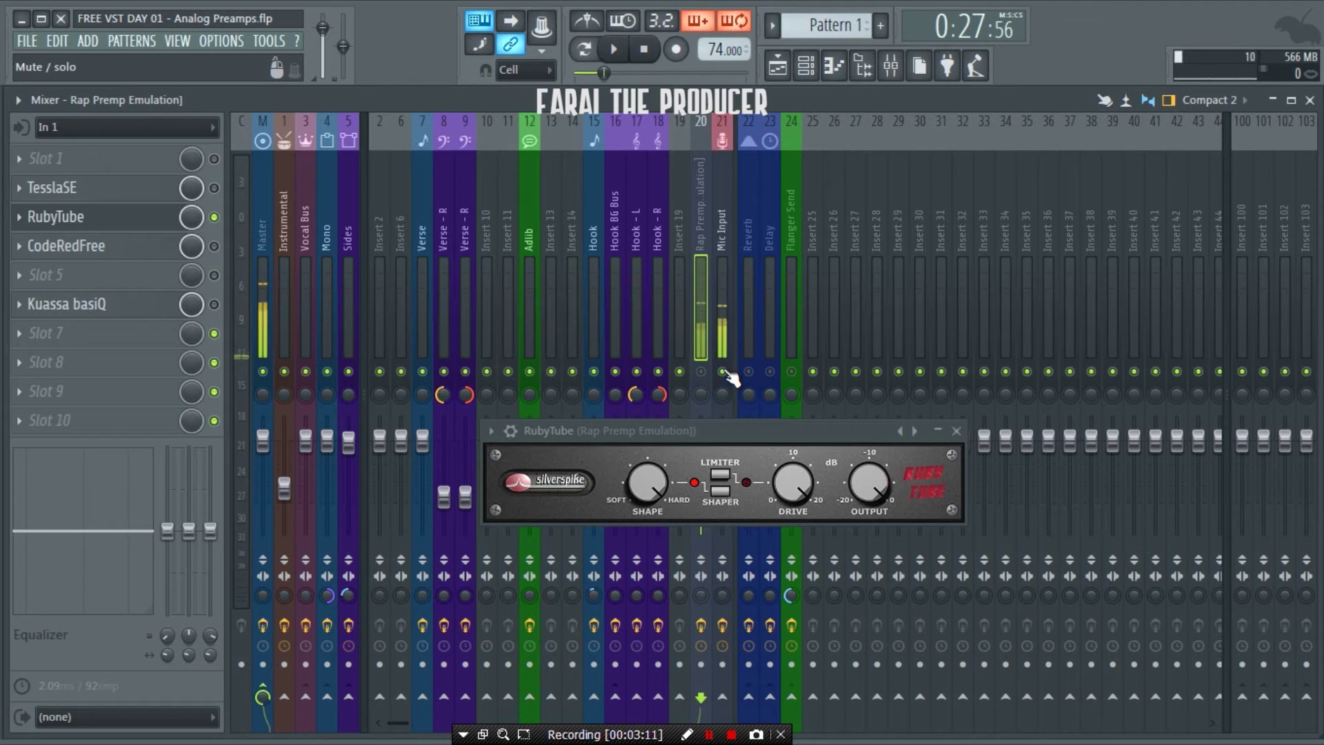
left_click(723, 372)
left_click(701, 372)
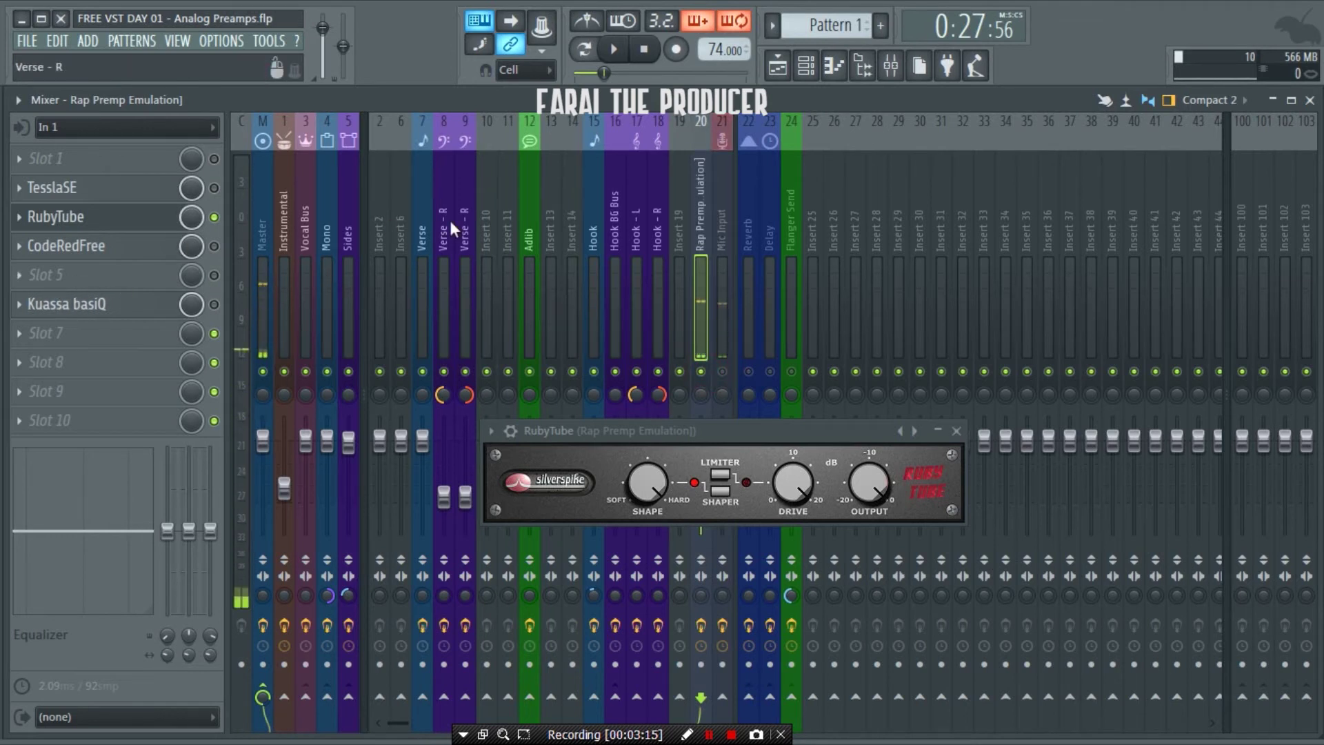
left_click(213, 217)
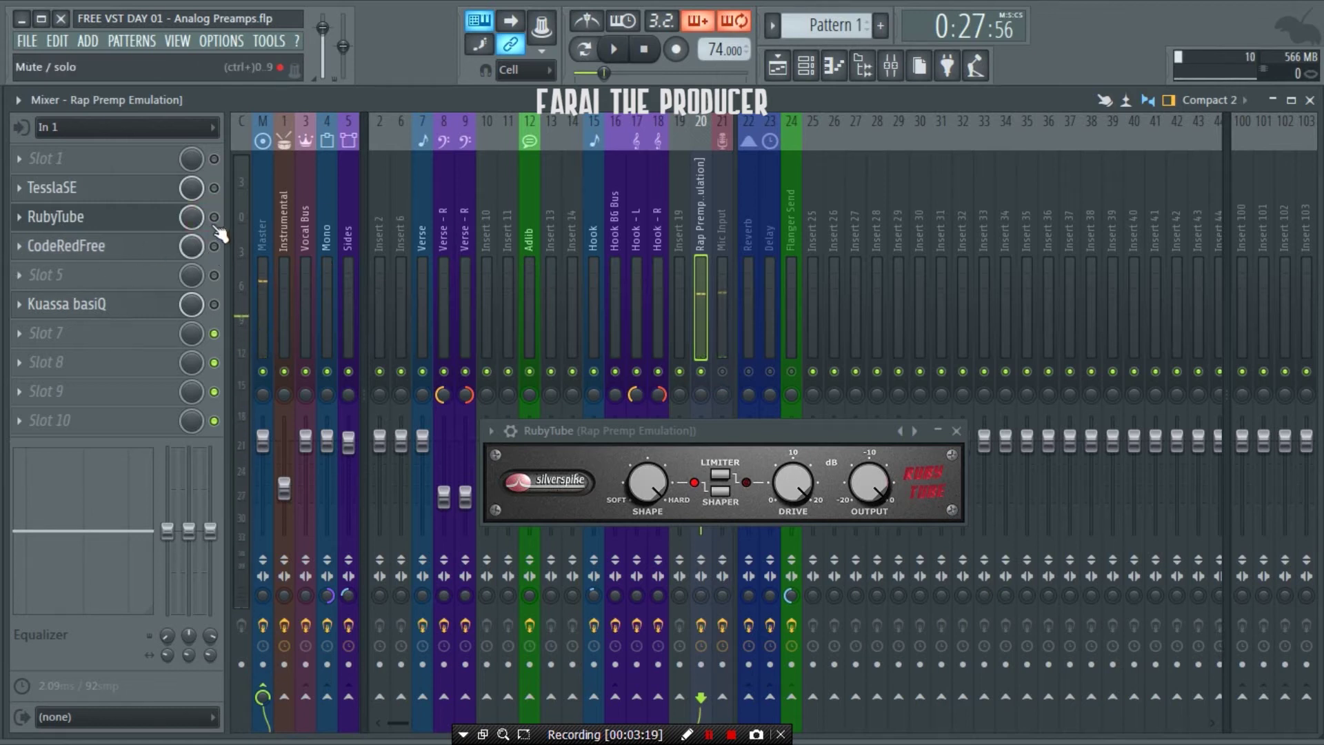
left_click(214, 218)
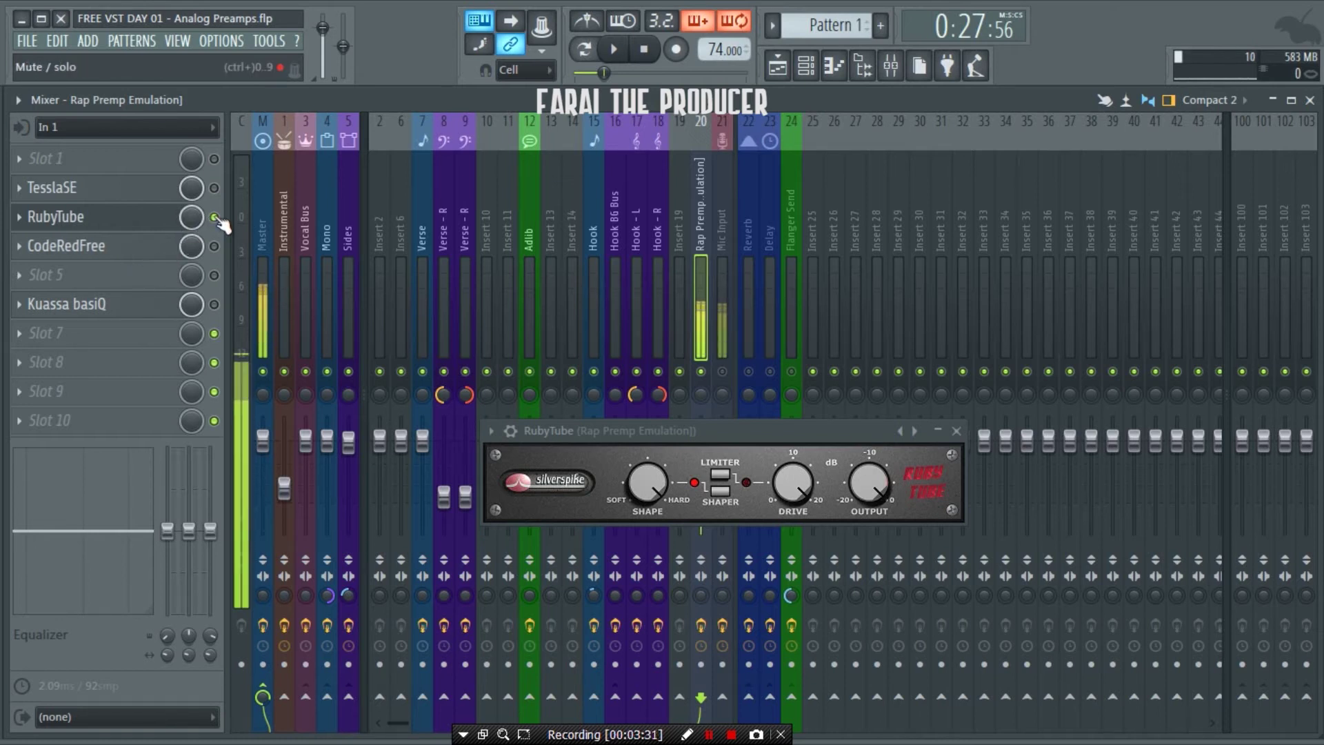
- Replace RubyTube with CodeRedFree as the active effect, close the RubyTube editor and move the CodeRedFree editor to the centre
left_click(214, 246)
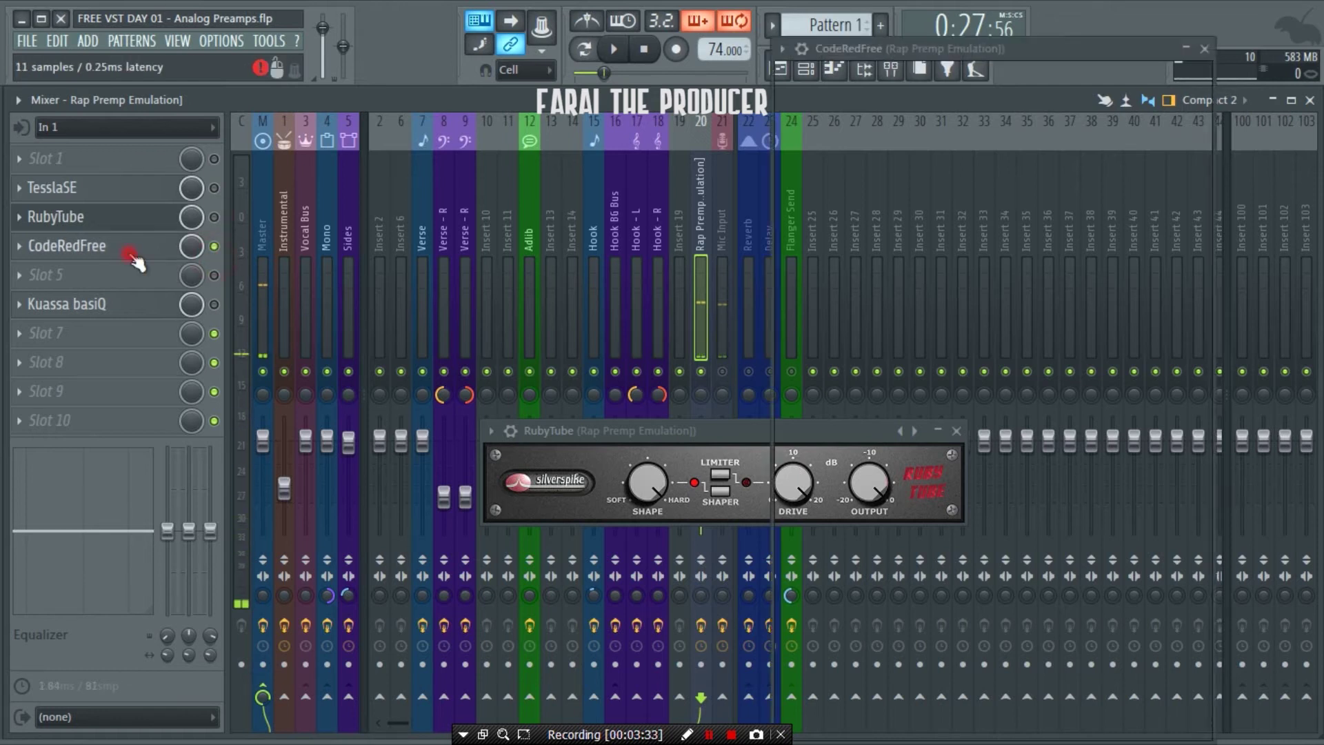
left_click_drag(731, 430, 507, 430)
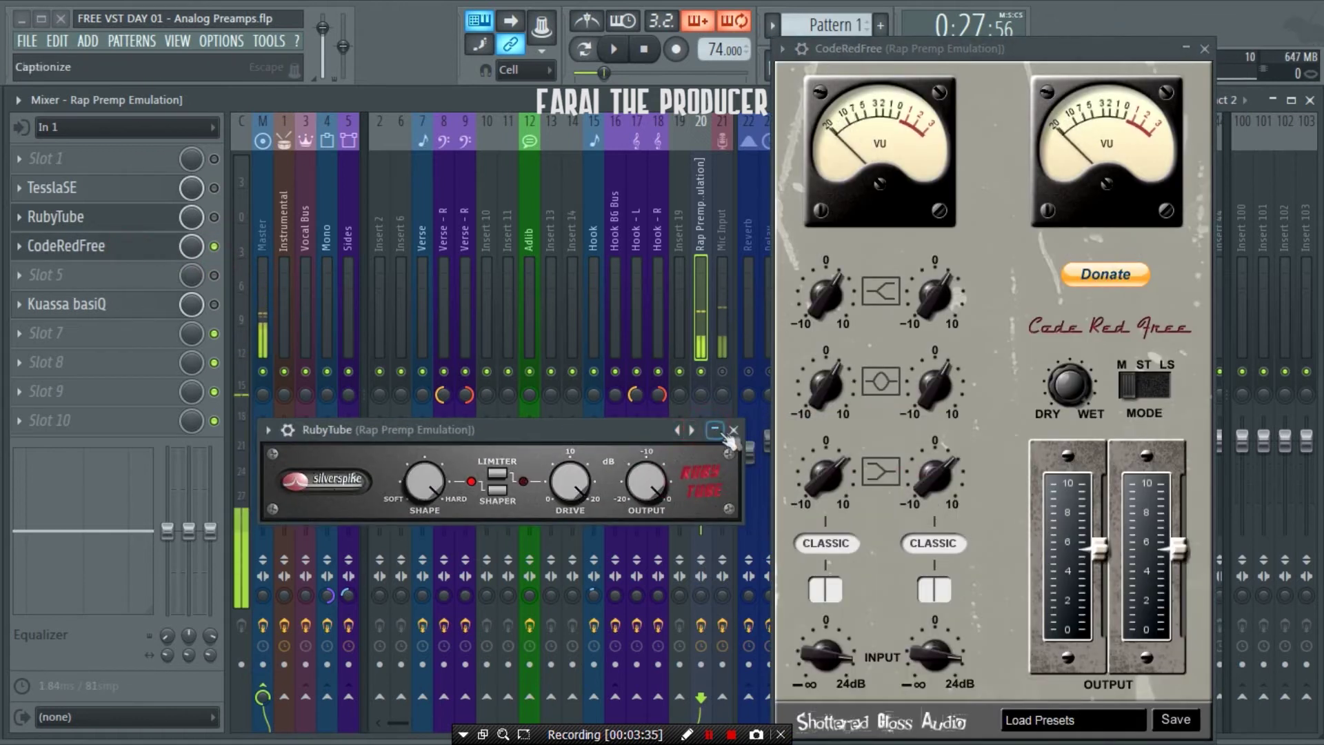
left_click(737, 431)
left_click_drag(948, 50, 685, 49)
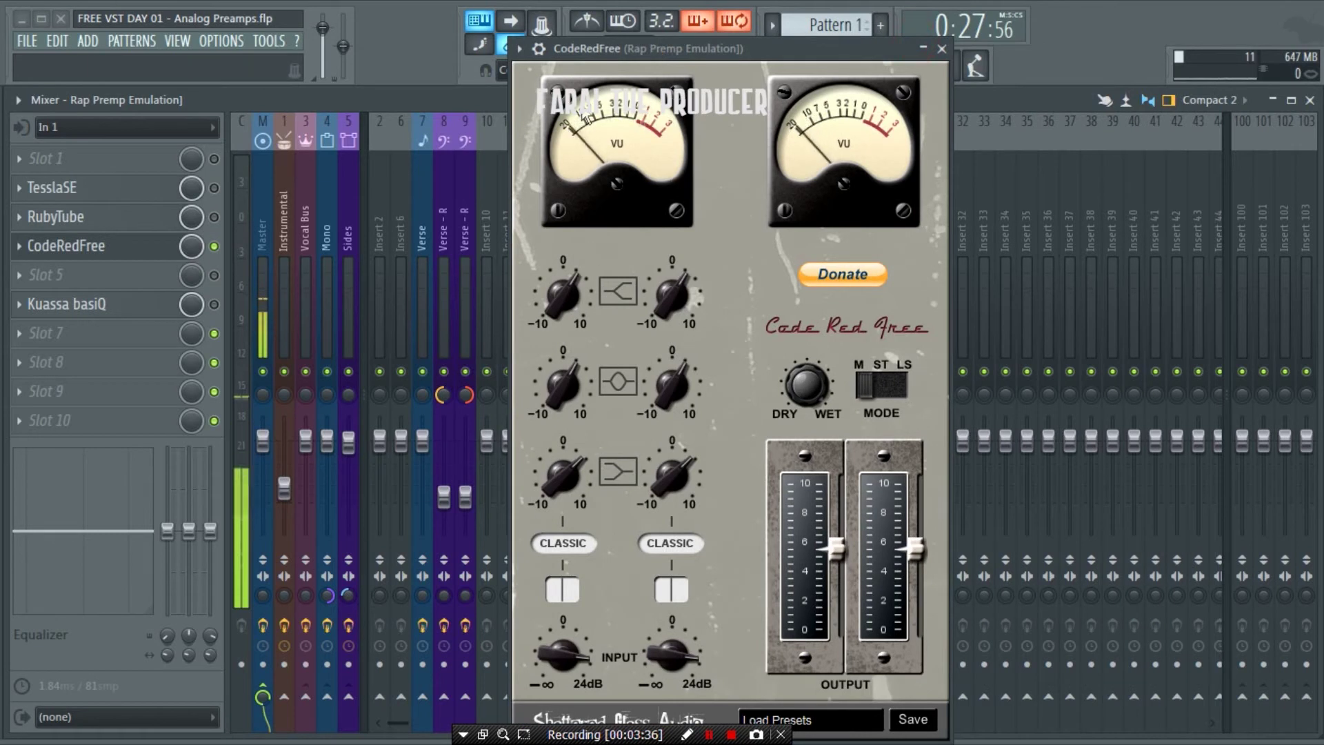
- Raise both CodeRedFree output faders to just below 8 and try its high, mid and bass knobs
left_click_drag(836, 549, 829, 508)
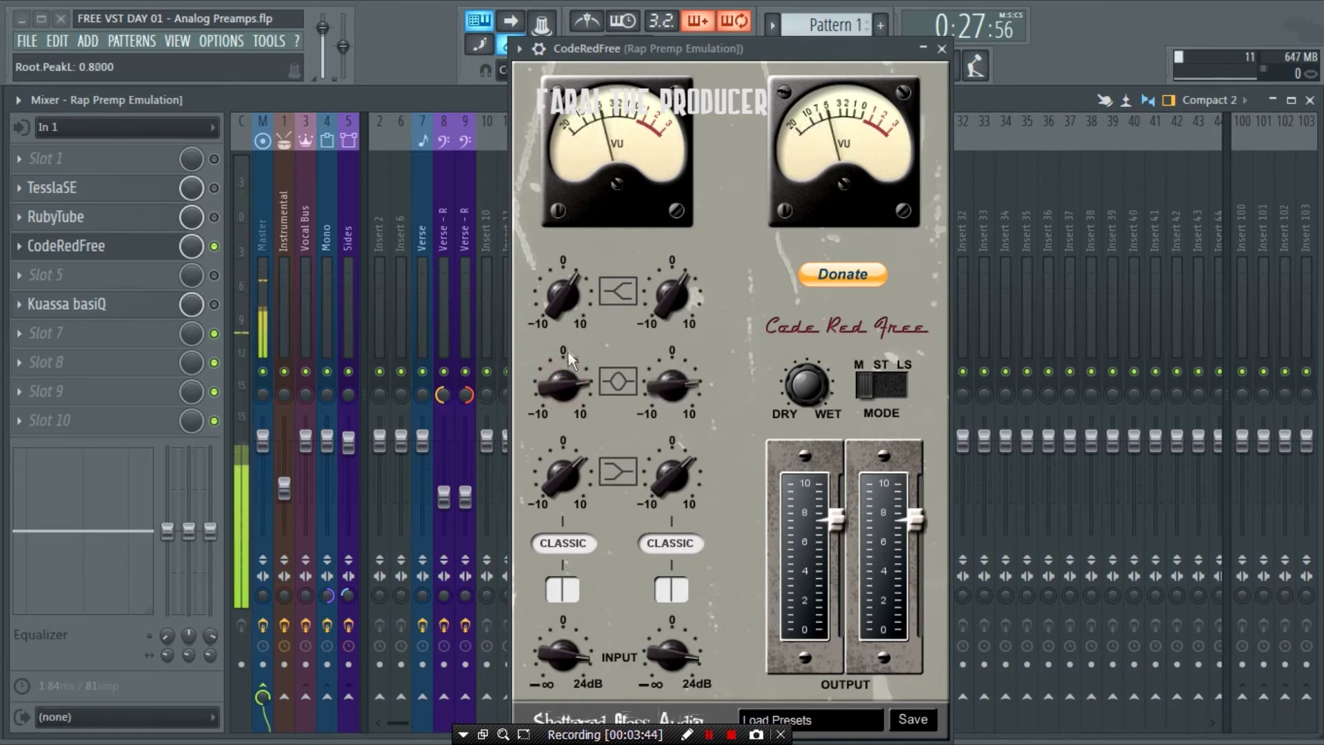
mouse_move(562, 293)
left_mouse_down()
mouse_move(558, 239)
mouse_move(561, 296)
left_mouse_up()
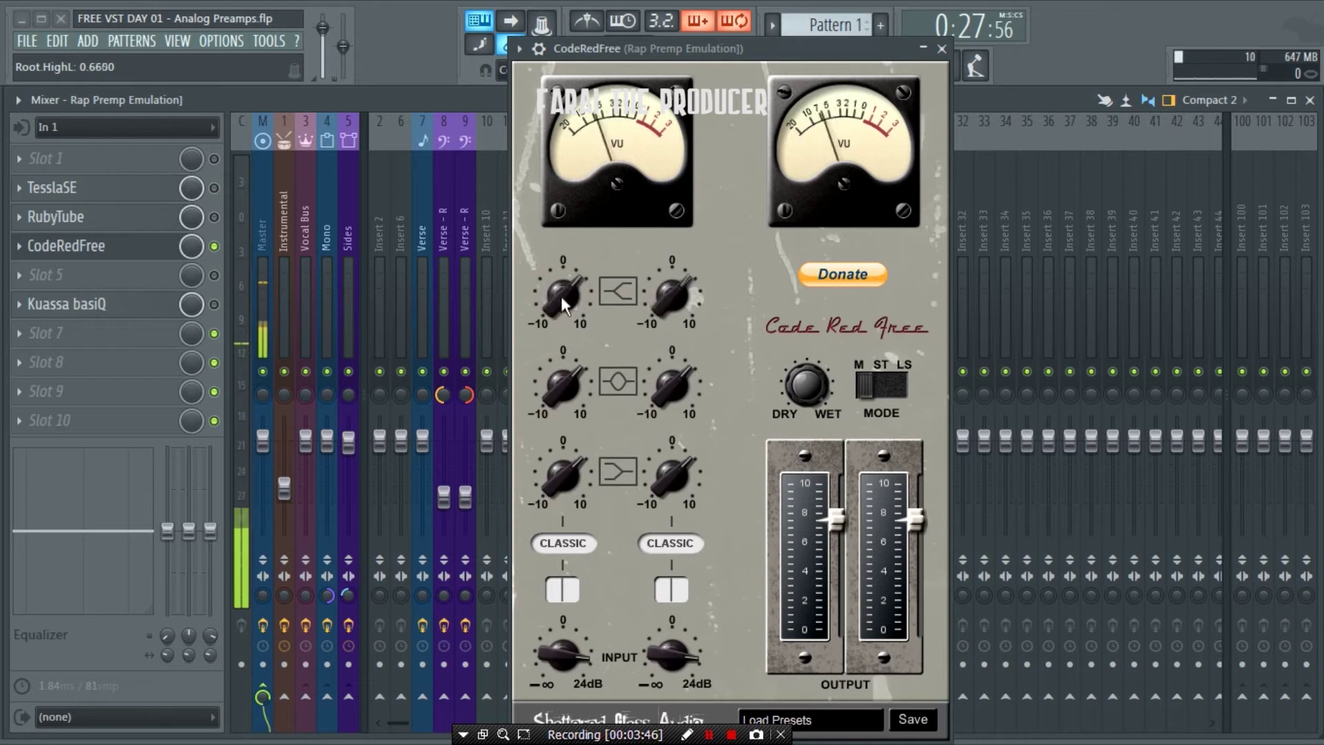
left_click_drag(554, 458, 551, 464)
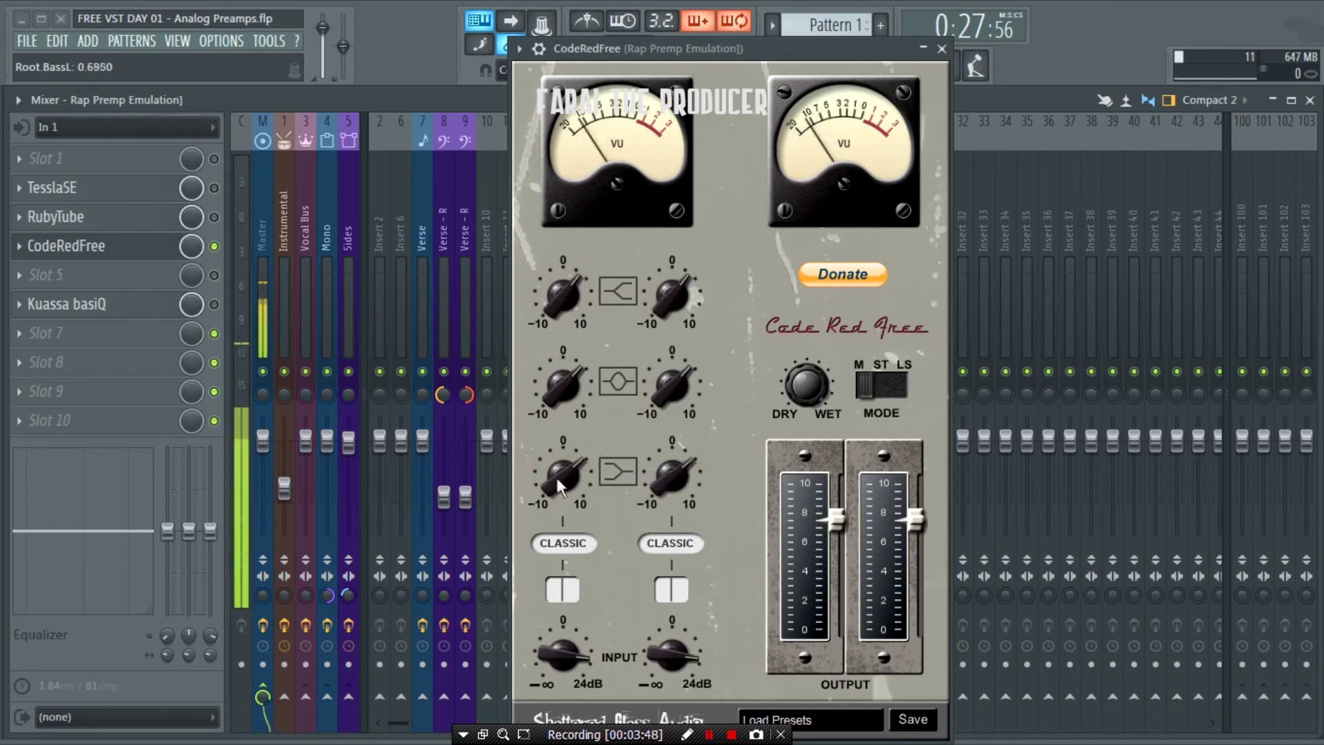
- Test CodeRedFree's Classic switch and peak knob, and lower both output faders to about 7
left_click(563, 543)
left_click(563, 543)
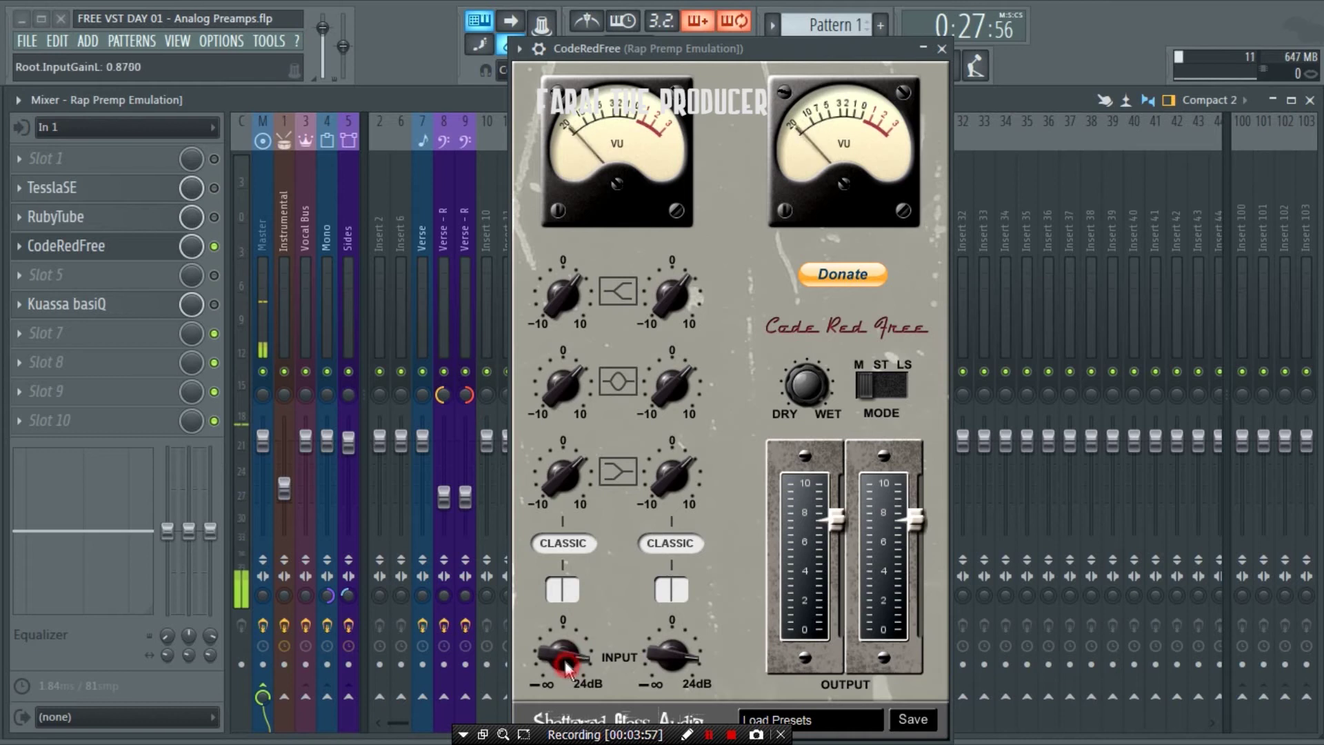
left_click_drag(835, 521, 832, 532)
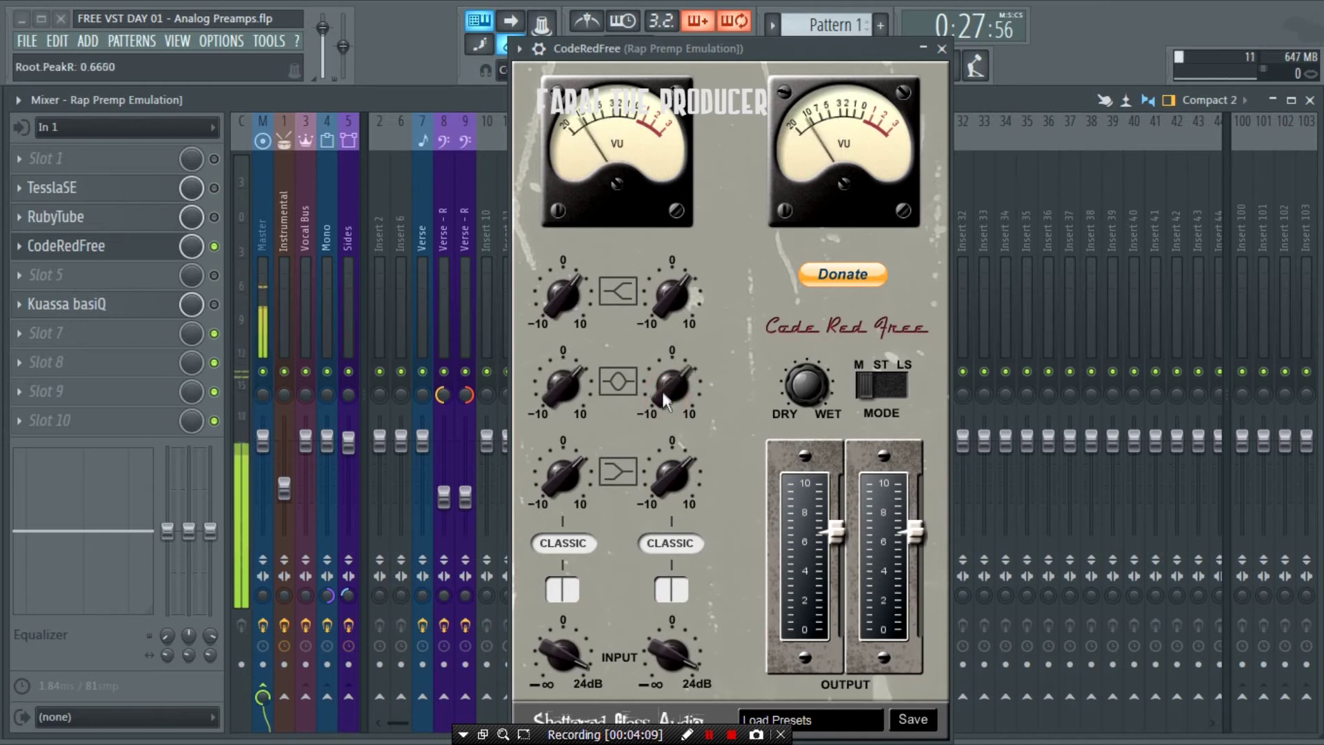
left_click_drag(675, 362, 681, 375)
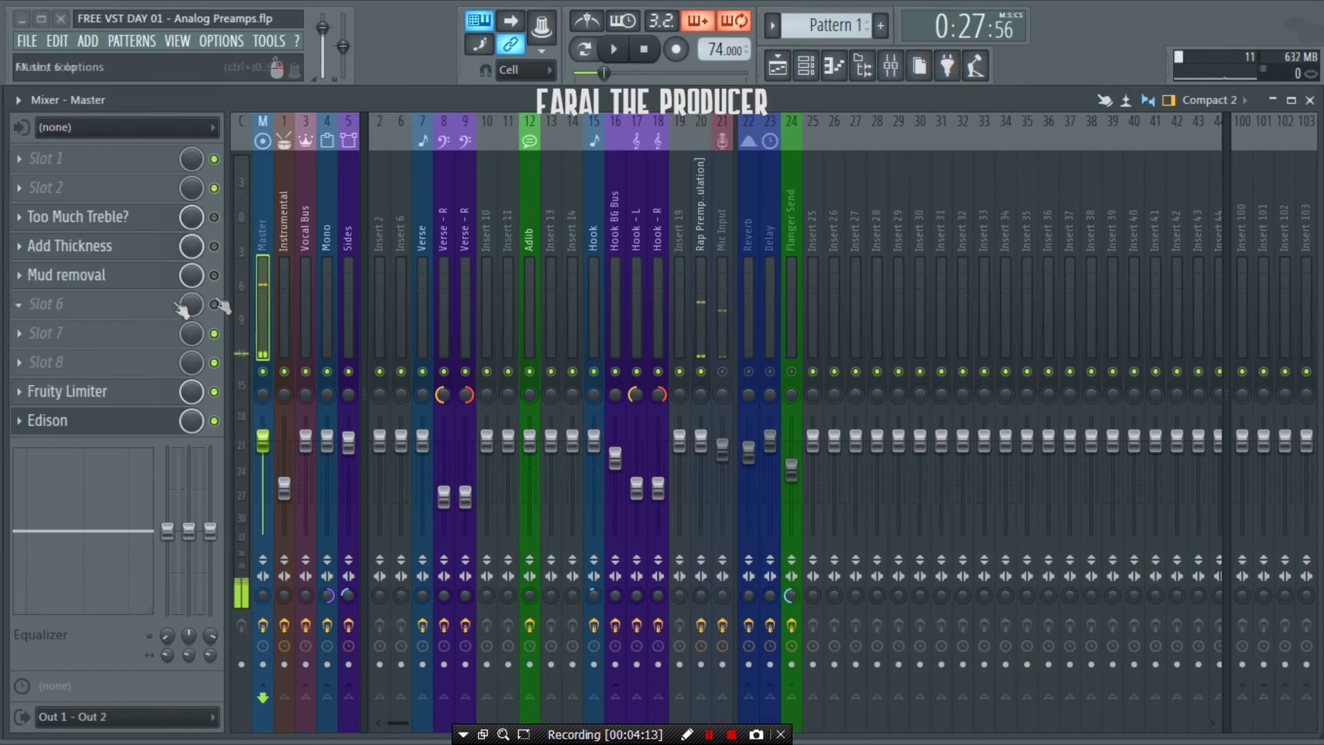
- Reselect the Rap Premp Emulation track and open its Kuassa basiQ equalizer
left_click(701, 276)
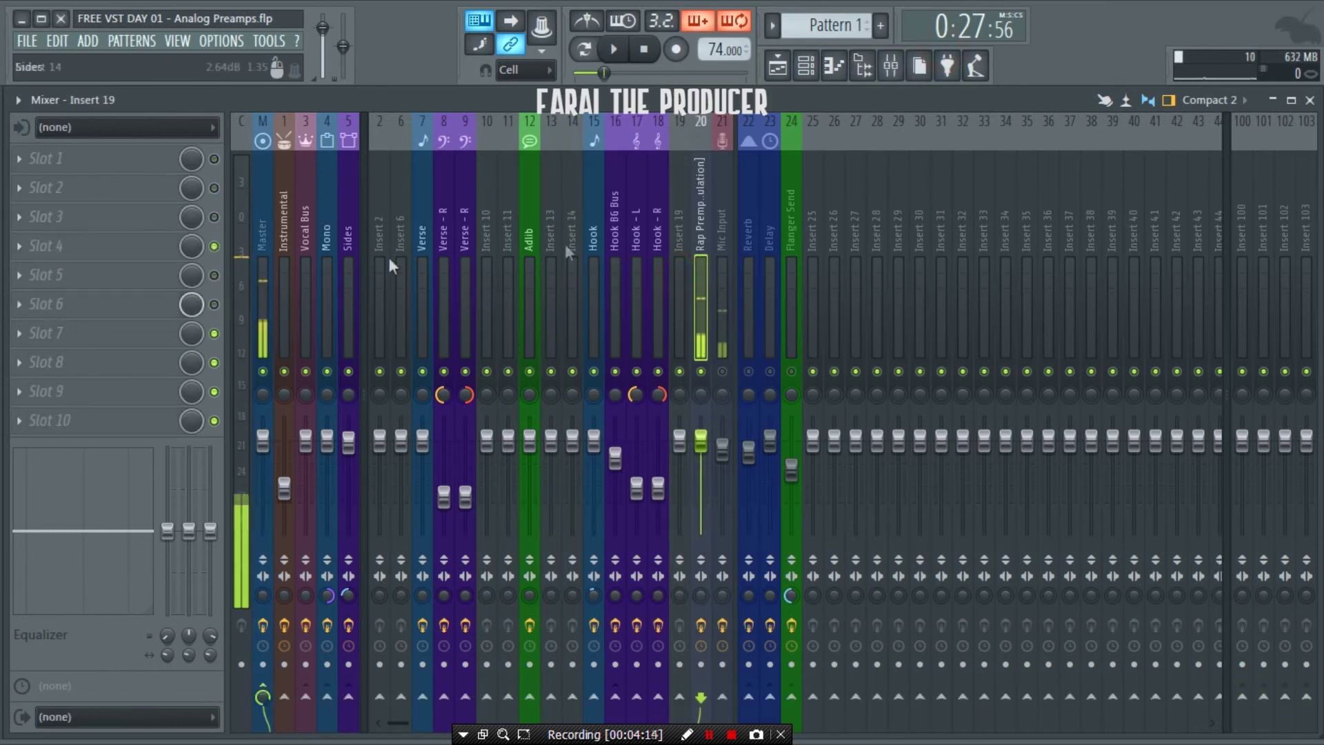
left_click(701, 284)
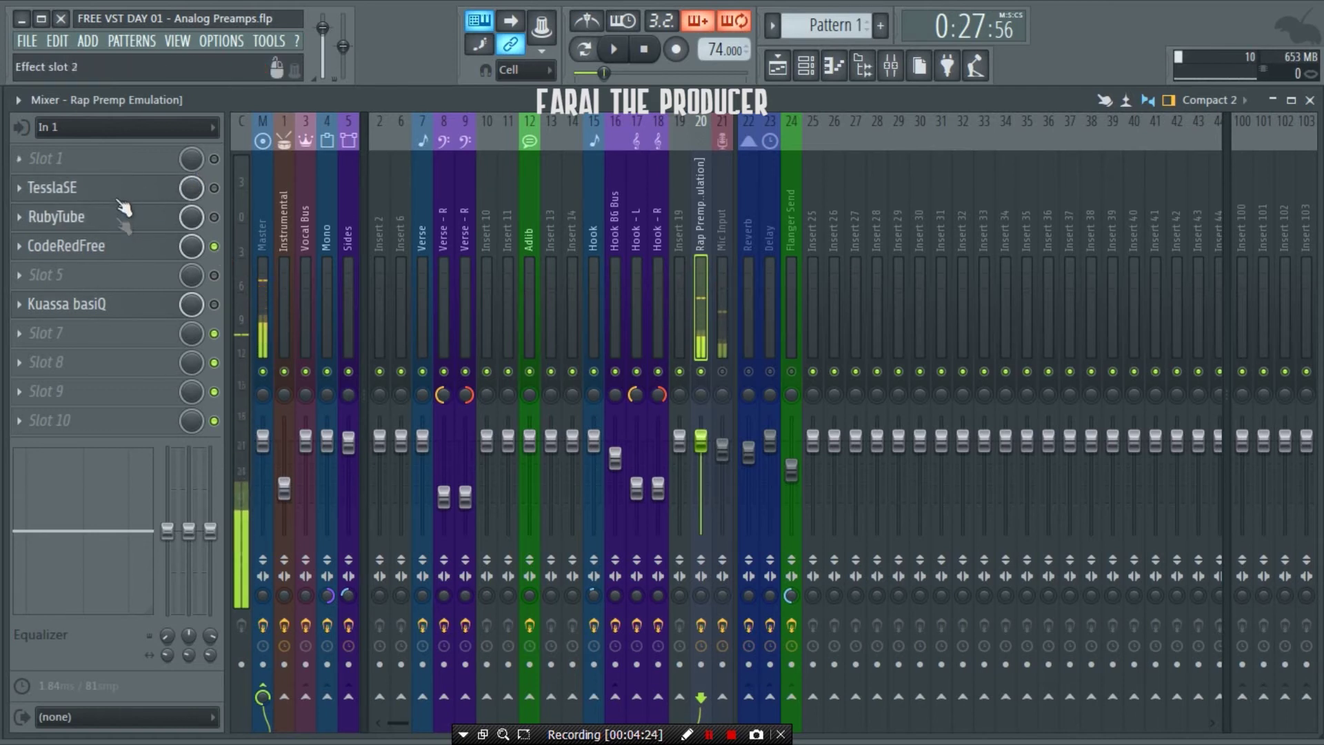
left_click(137, 312)
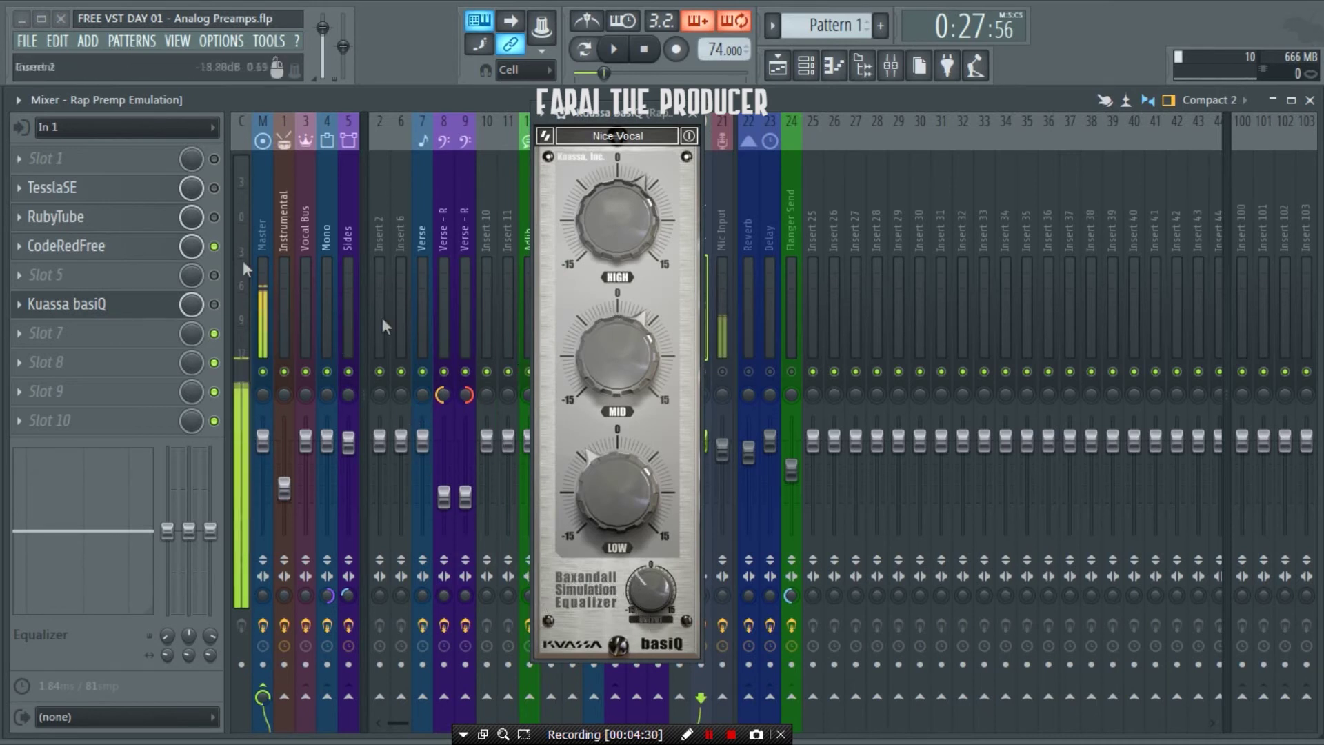
- Turn off CodeRedFree, activate TesslaSE together with Kuassa basiQ, and move the basiQ editor so its whole window is reachable
left_click(214, 246)
left_click(214, 187)
left_click(214, 305)
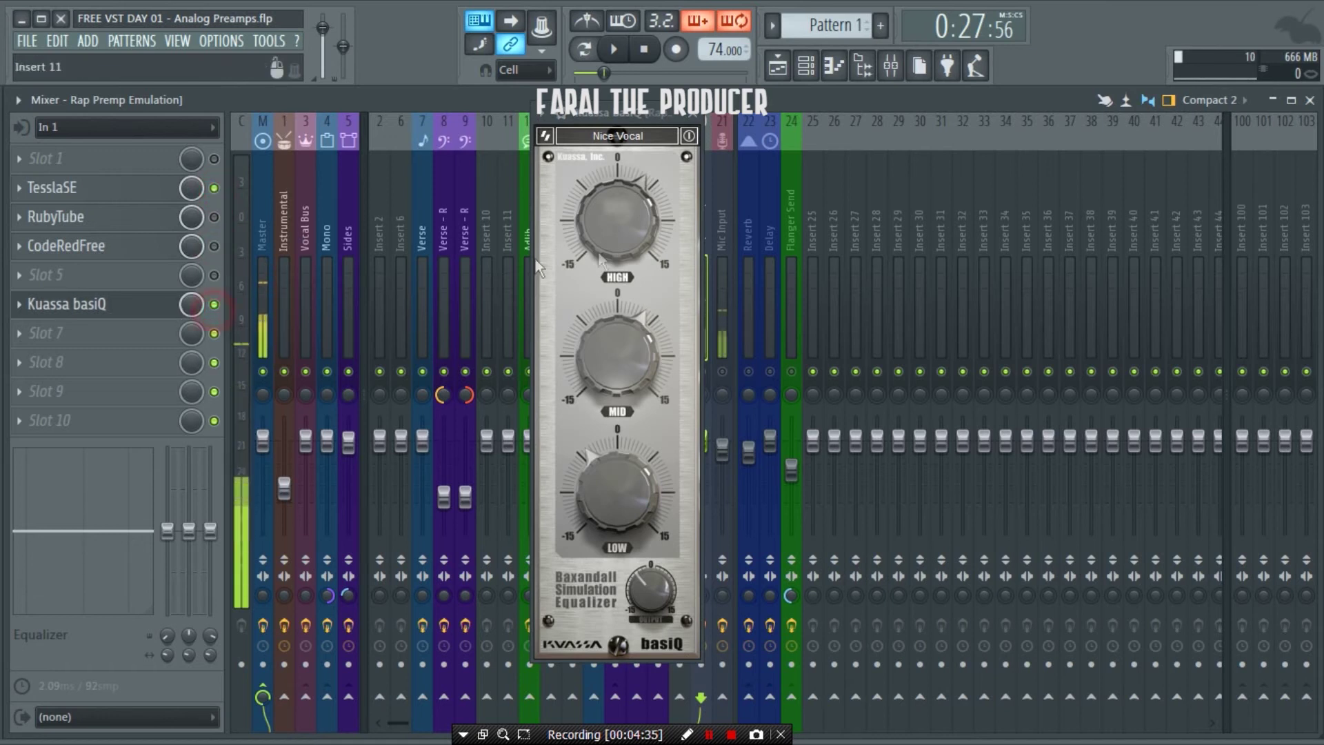
left_click_drag(610, 145, 583, 205)
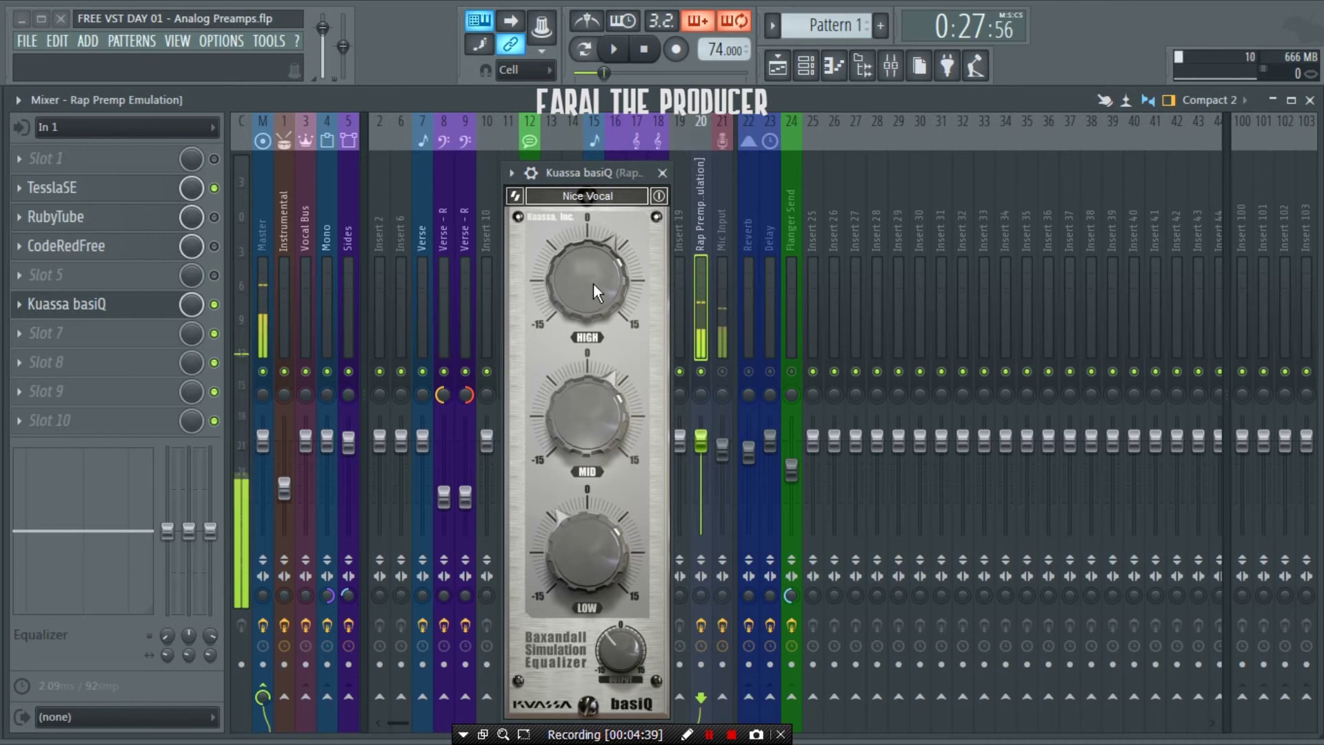
- Set Kuassa basiQ's high knob to 0.845, its output to 0.33 and its mid knob to 0.67
left_click_drag(593, 285, 582, 233)
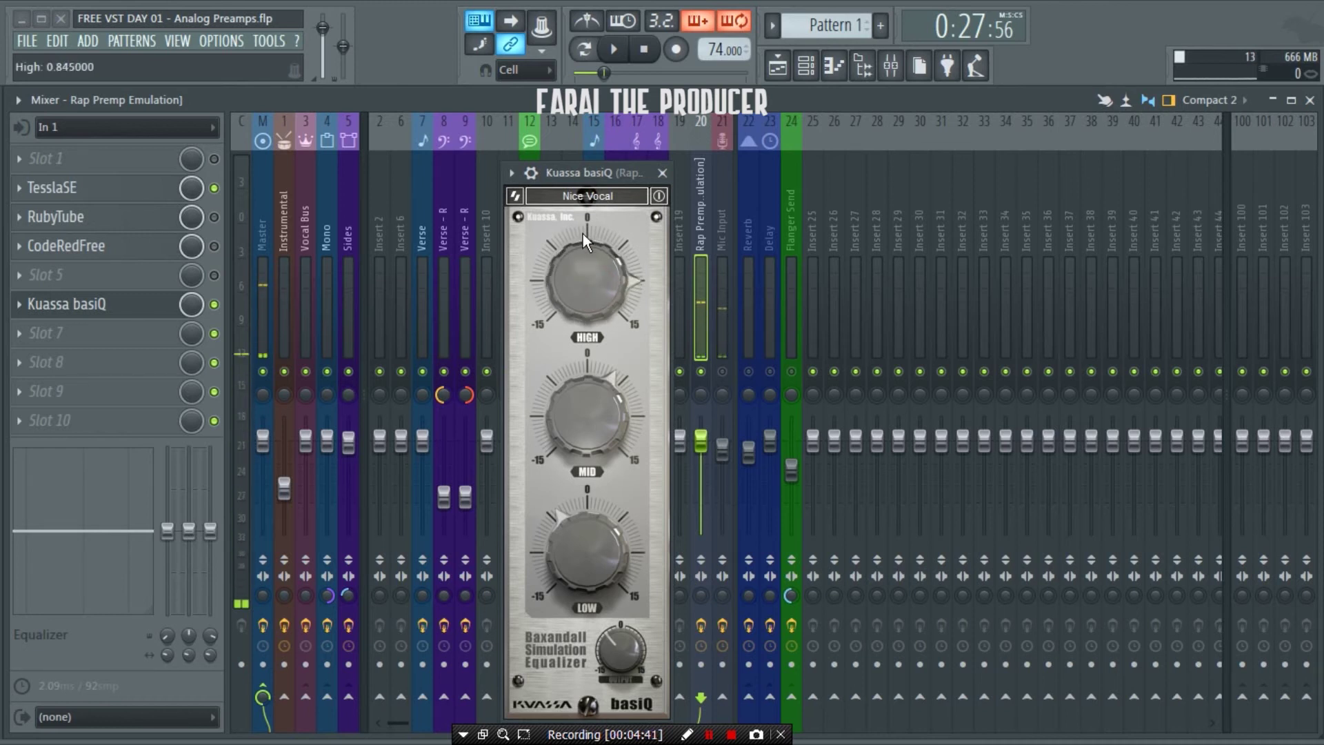
left_click_drag(626, 651, 629, 659)
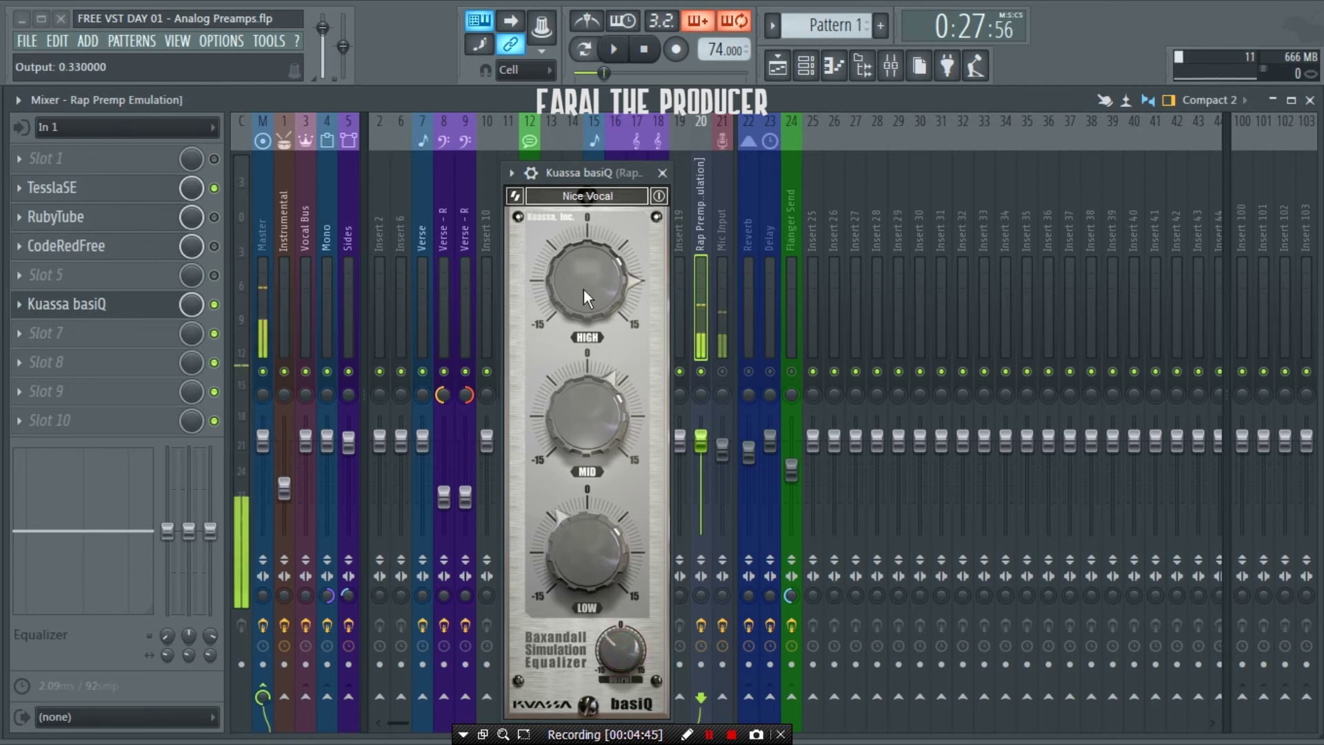
left_click_drag(592, 432, 581, 412)
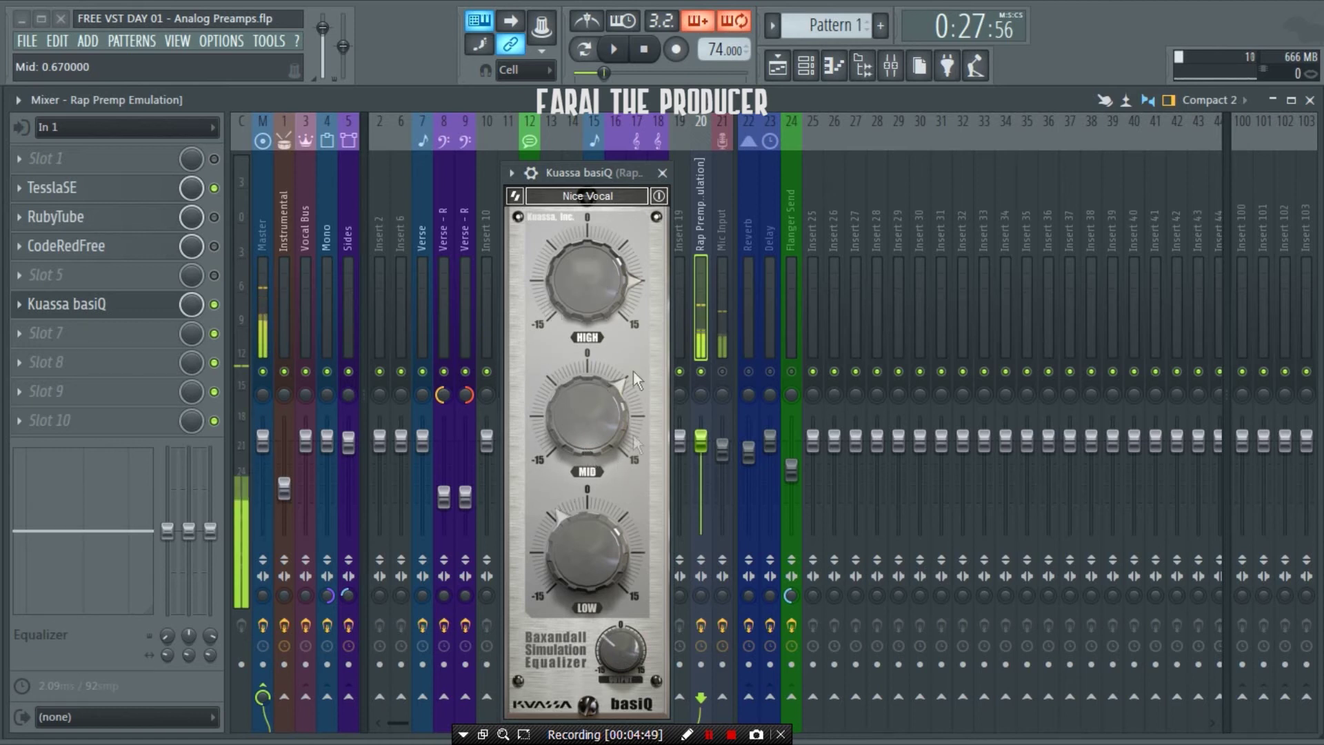
- Fine-tune basiQ's mid and high knobs, lower its low knob to 0.33 and close the editor
left_click_drag(585, 412, 585, 428)
mouse_move(594, 255)
left_mouse_down()
mouse_move(578, 235)
mouse_move(581, 266)
left_mouse_up()
left_click_drag(590, 498, 589, 519)
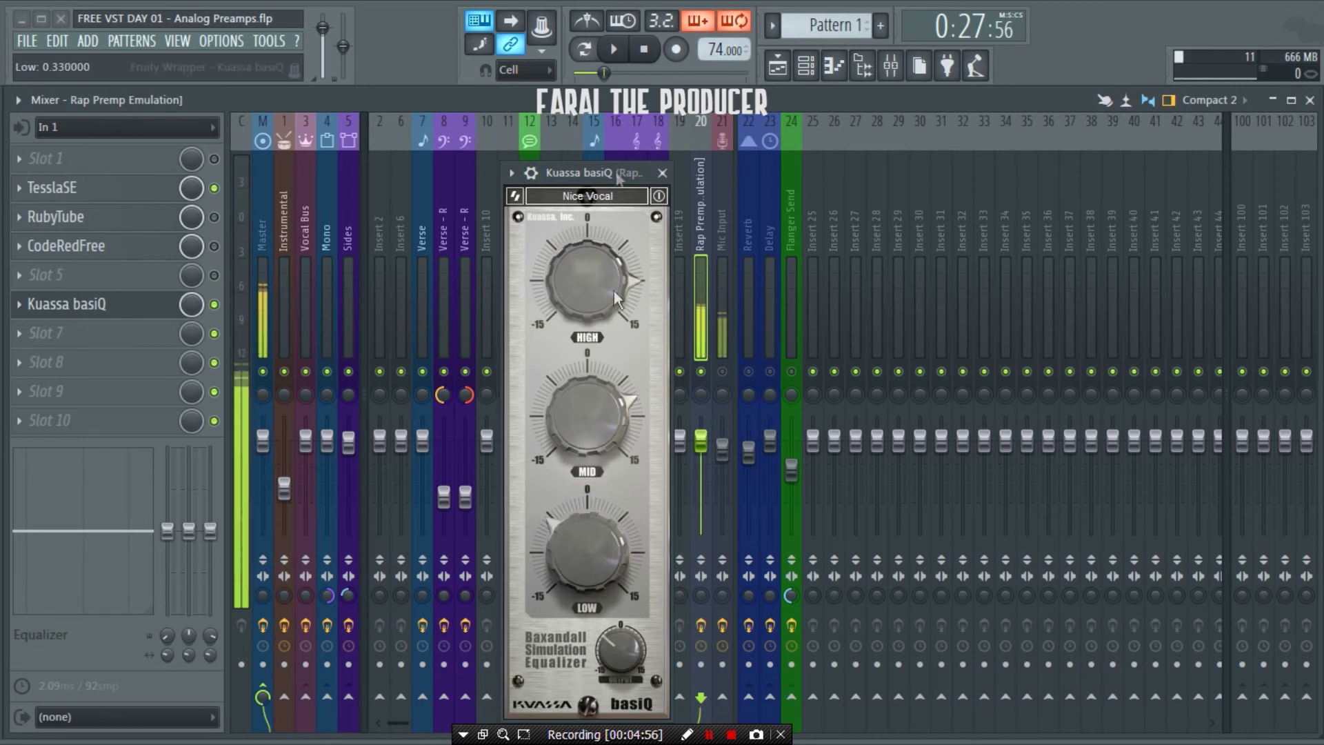
left_click(663, 173)
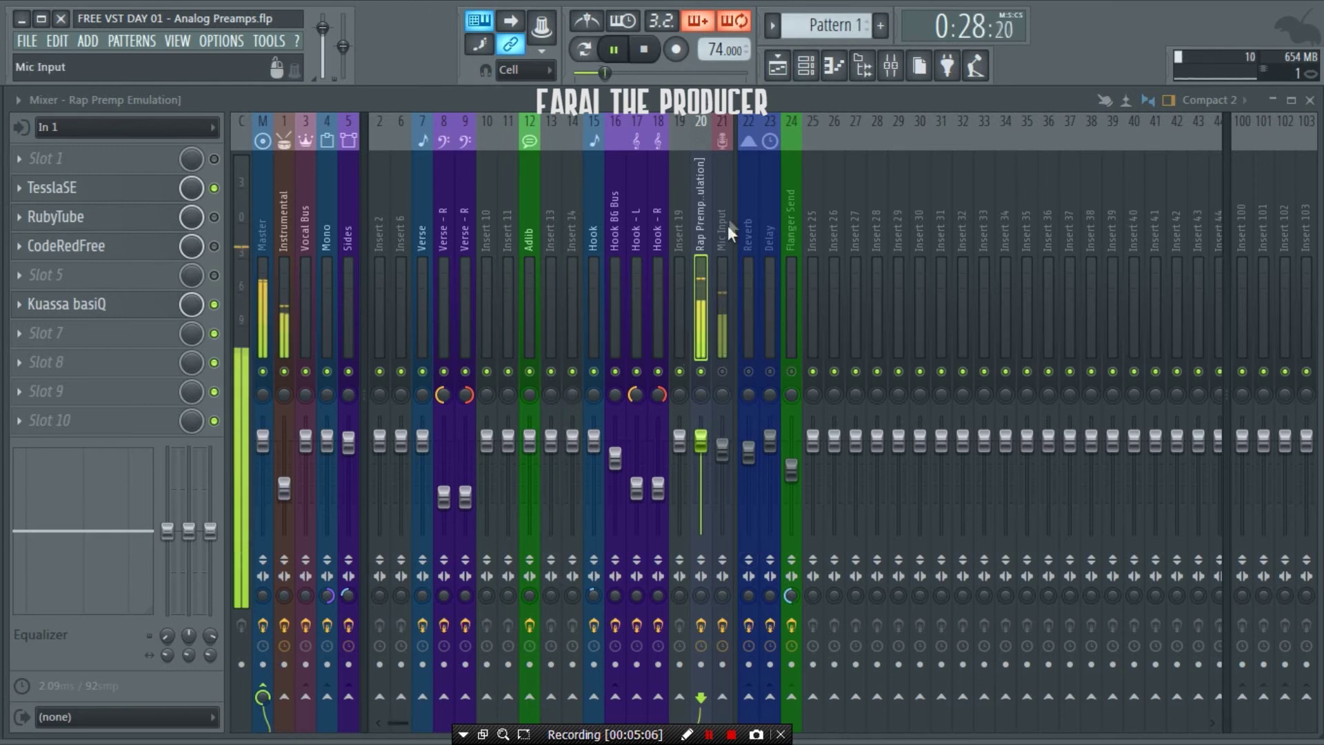
- Lower basiQ's low knob to 0.175 during playback and compare the vocal with the equalizer bypassed and active
left_click(105, 307)
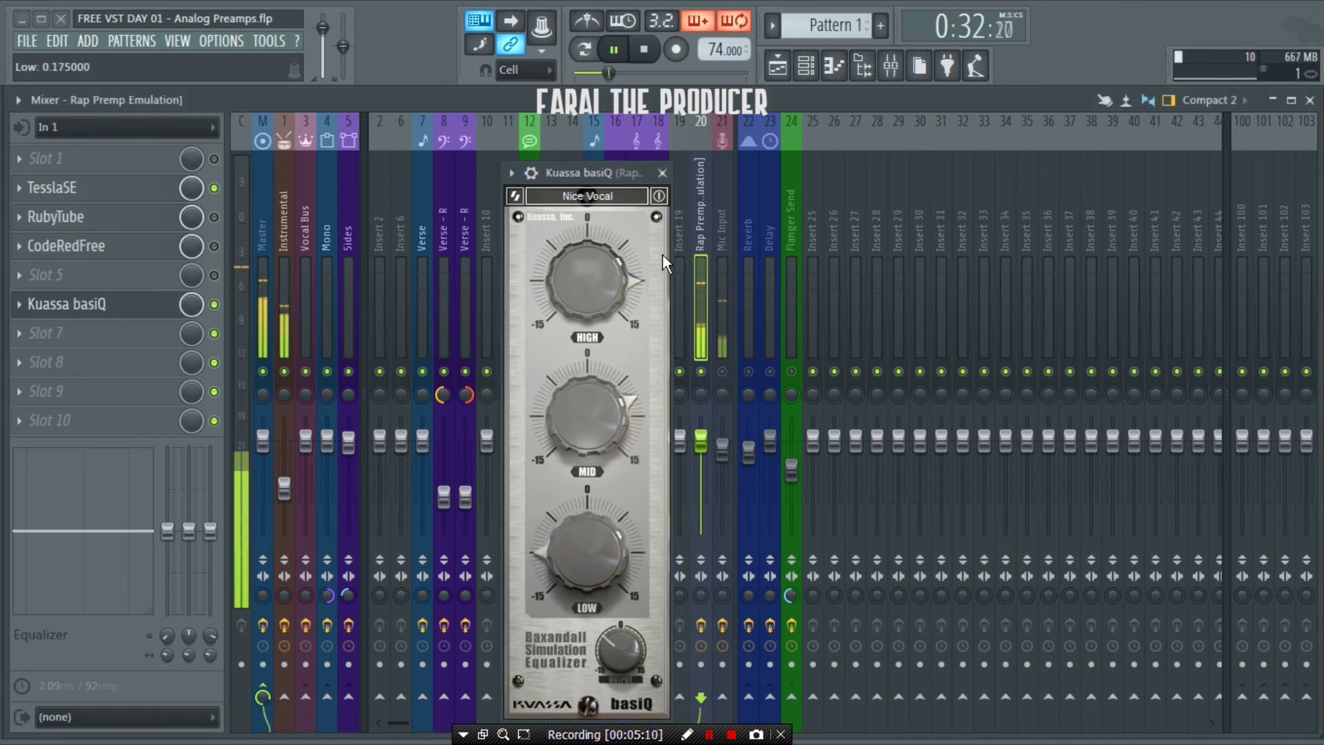
left_click(662, 174)
left_click(215, 304)
left_click(215, 304)
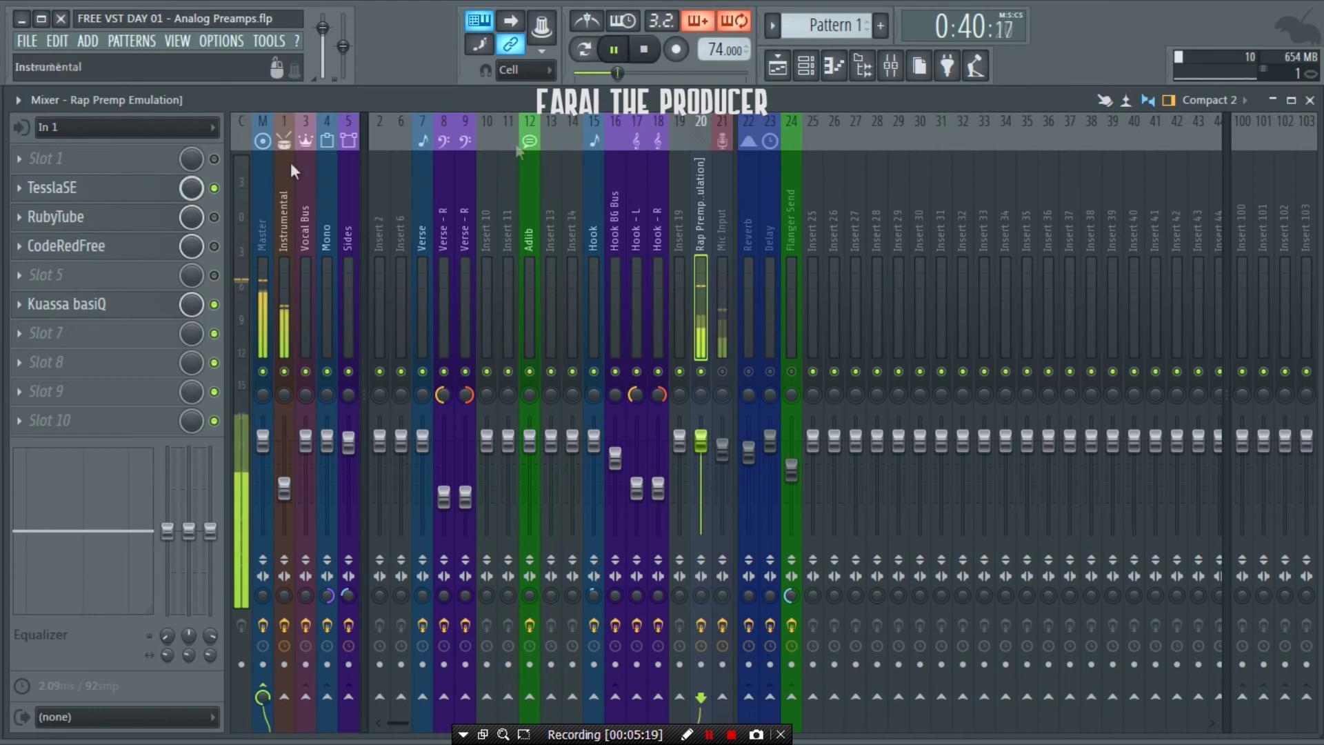
key("space")
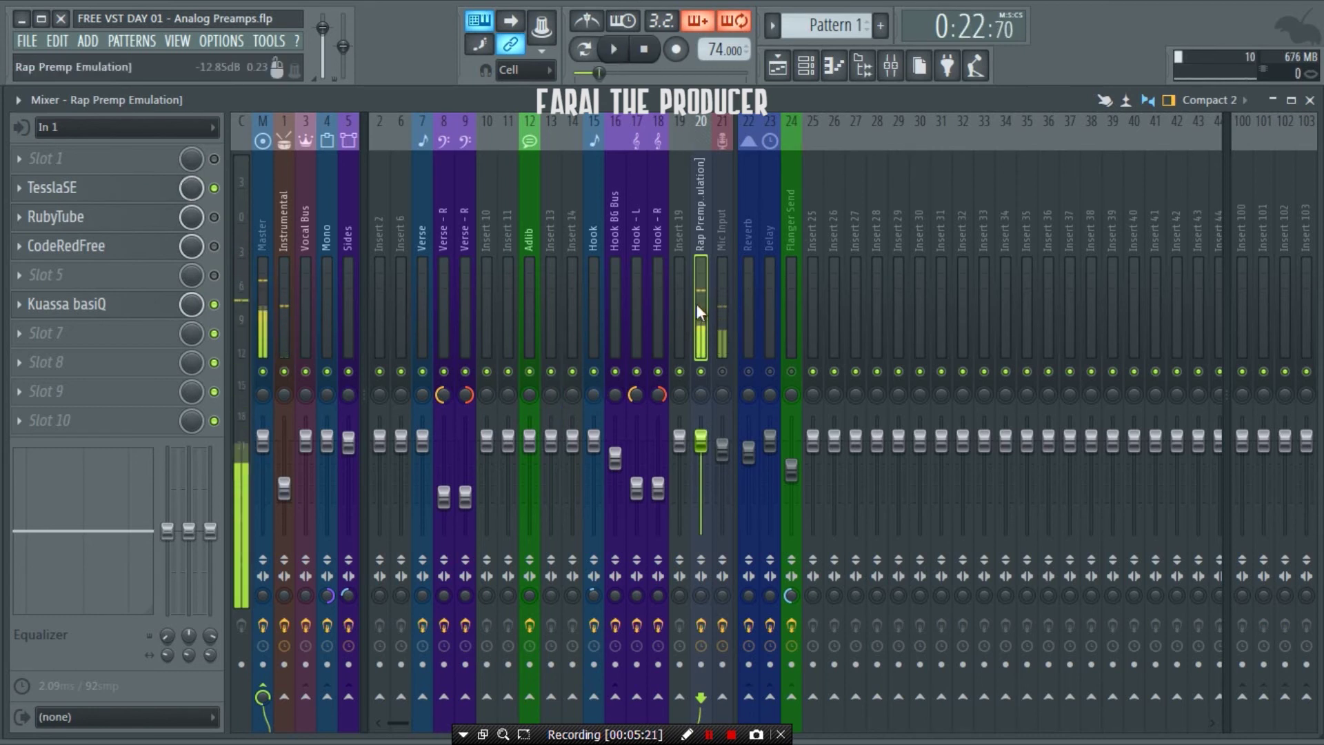
- With Kuassa basiQ turned off, route the Rap Premp Emulation track to Mono and open Mono's Limiter (Compress)
left_click(213, 304)
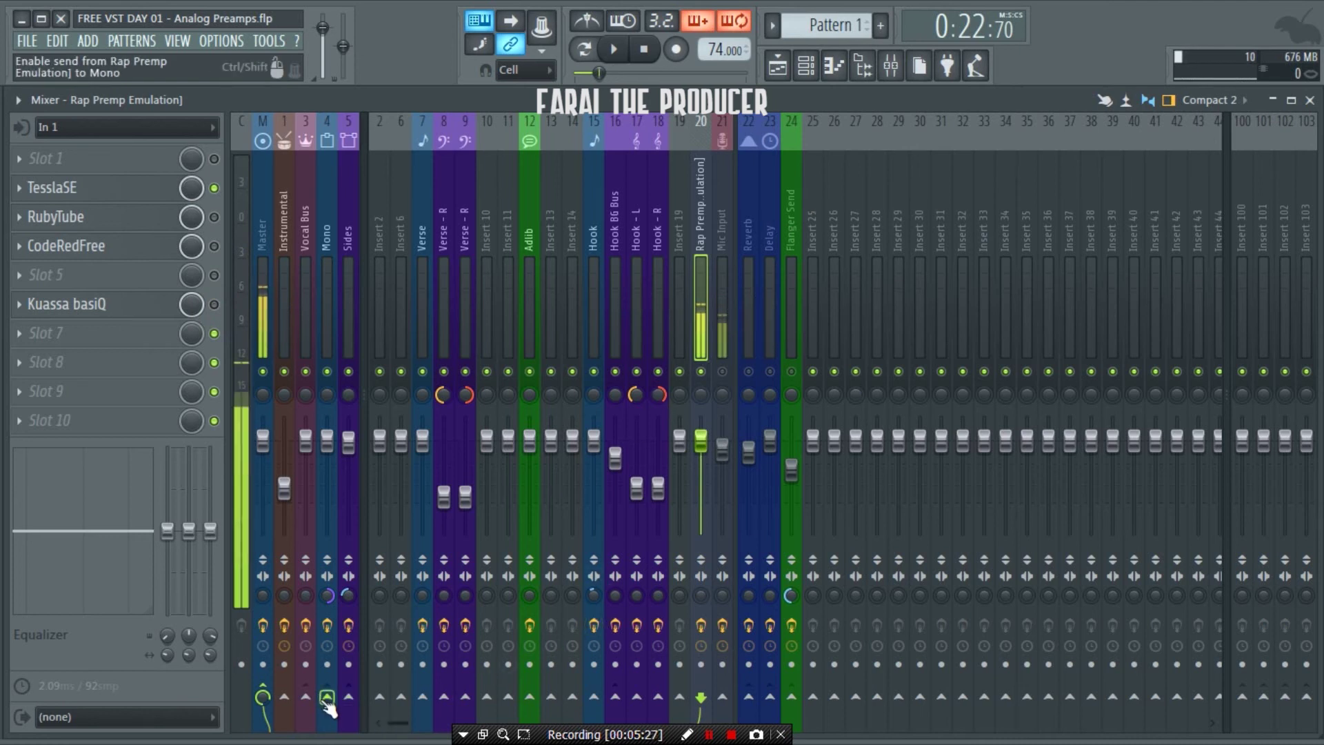
left_click(329, 276)
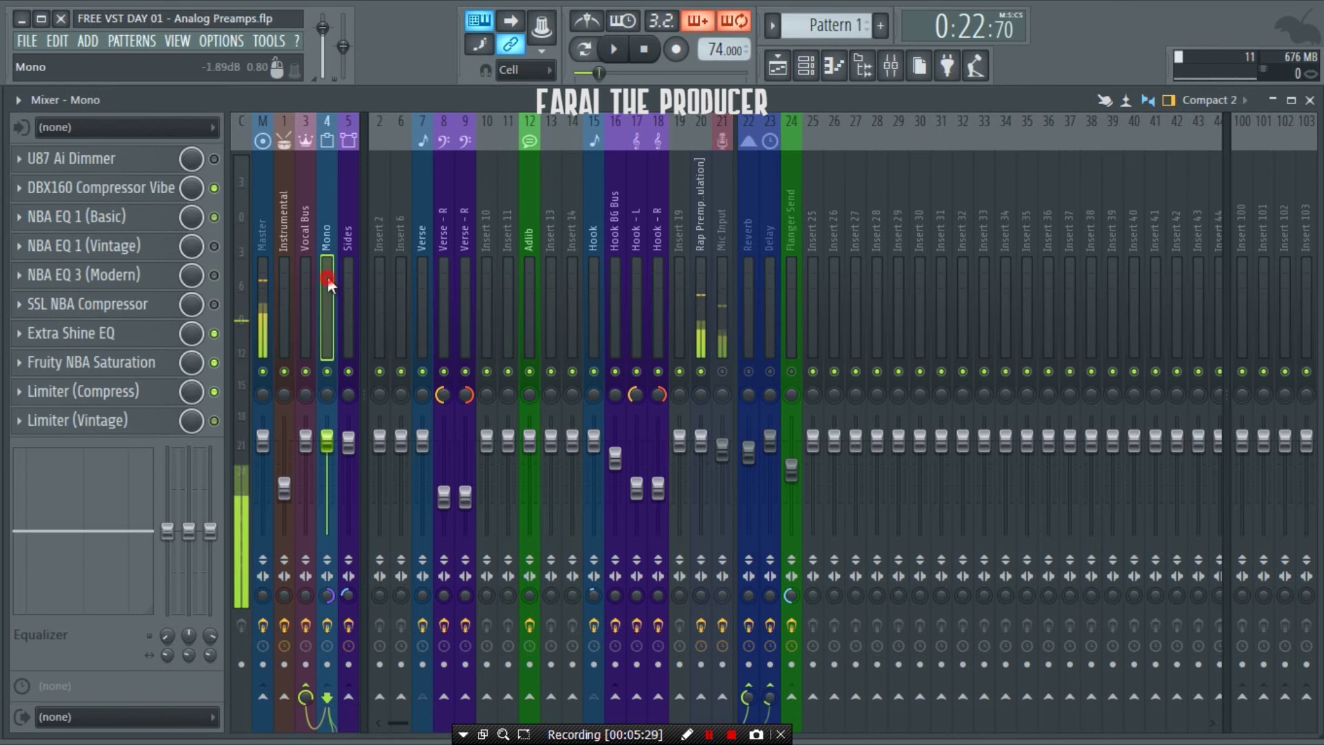
left_click(699, 301)
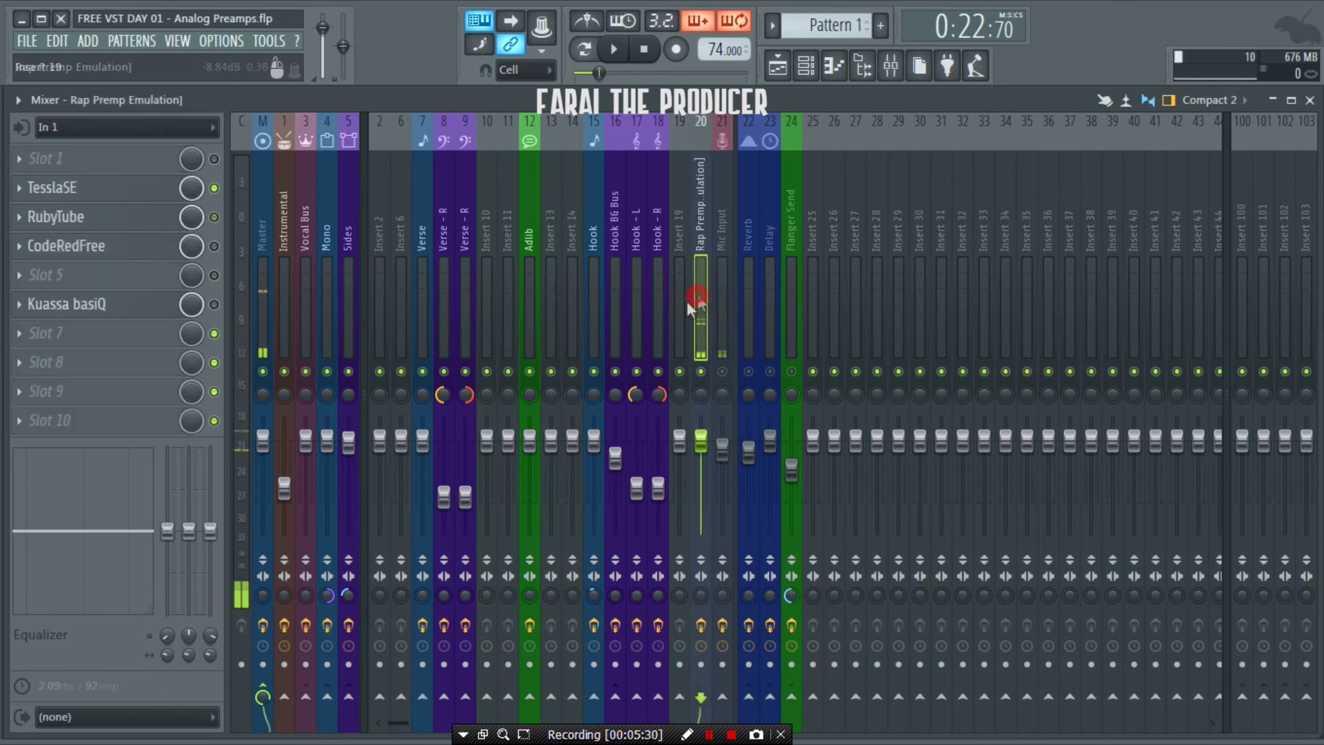
left_click(325, 698)
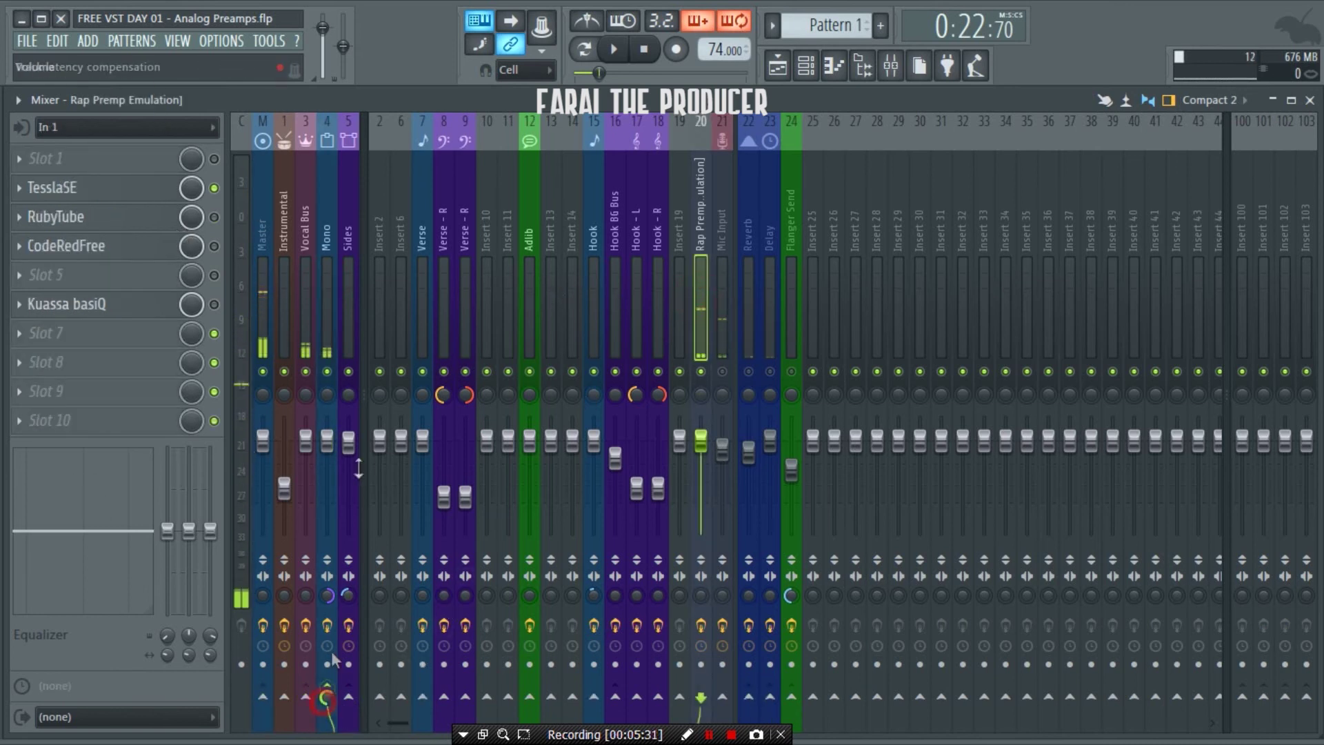
left_click(329, 282)
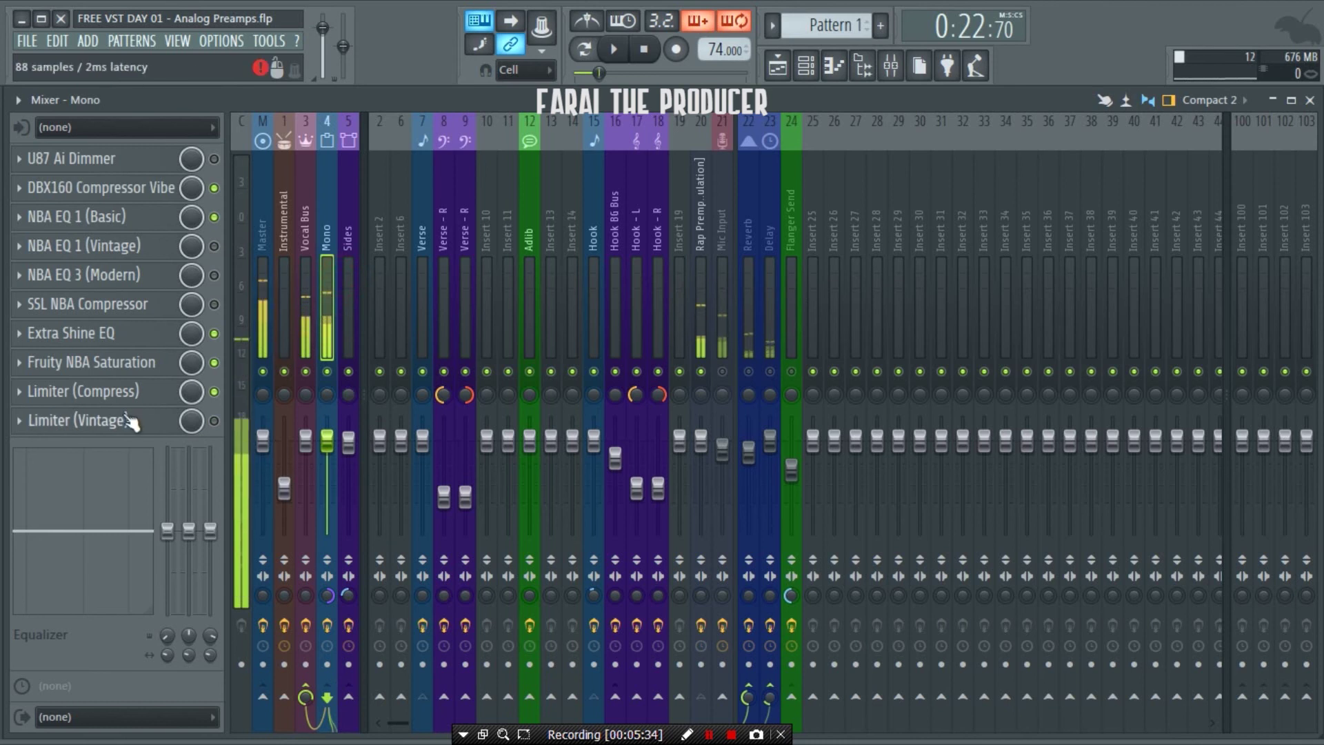
left_click(138, 391)
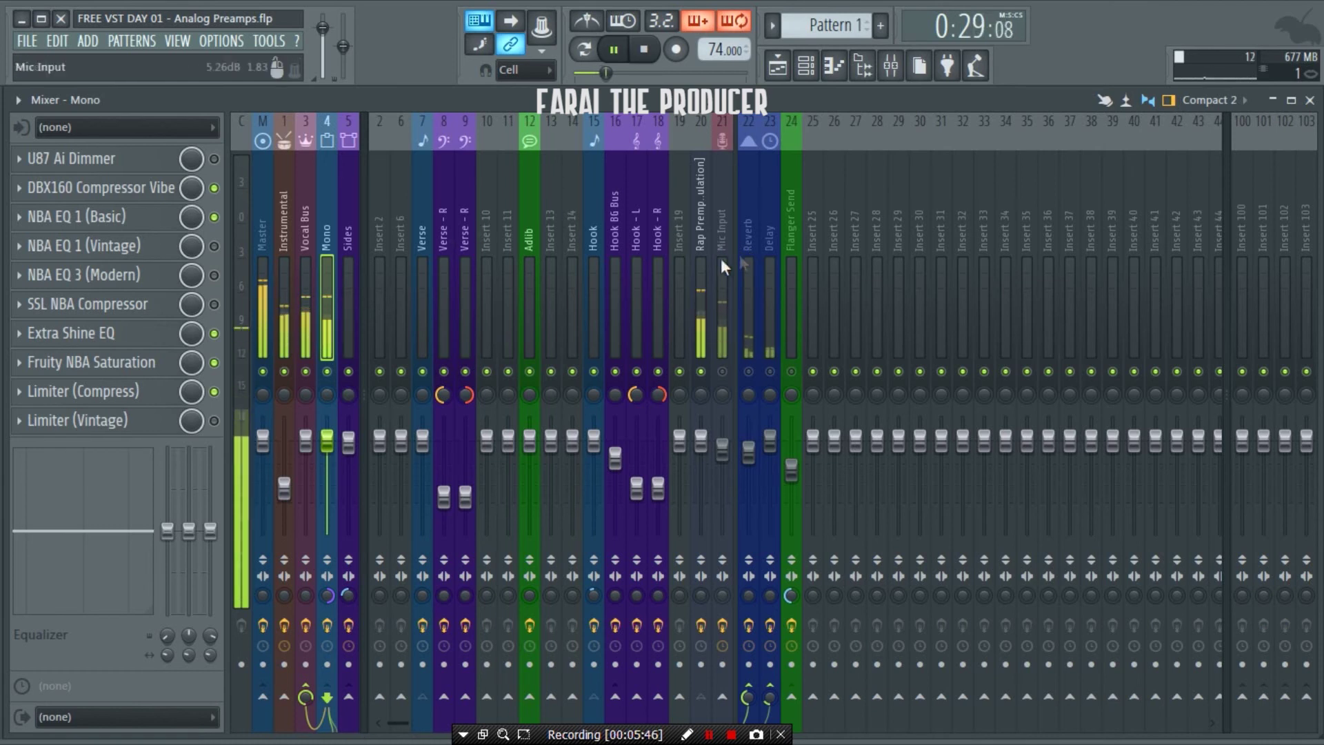
- Replace TesslaSE with RubyTube on the Rap Premp Emulation track during playback, view the RubyTube editor and close it
left_click(701, 269)
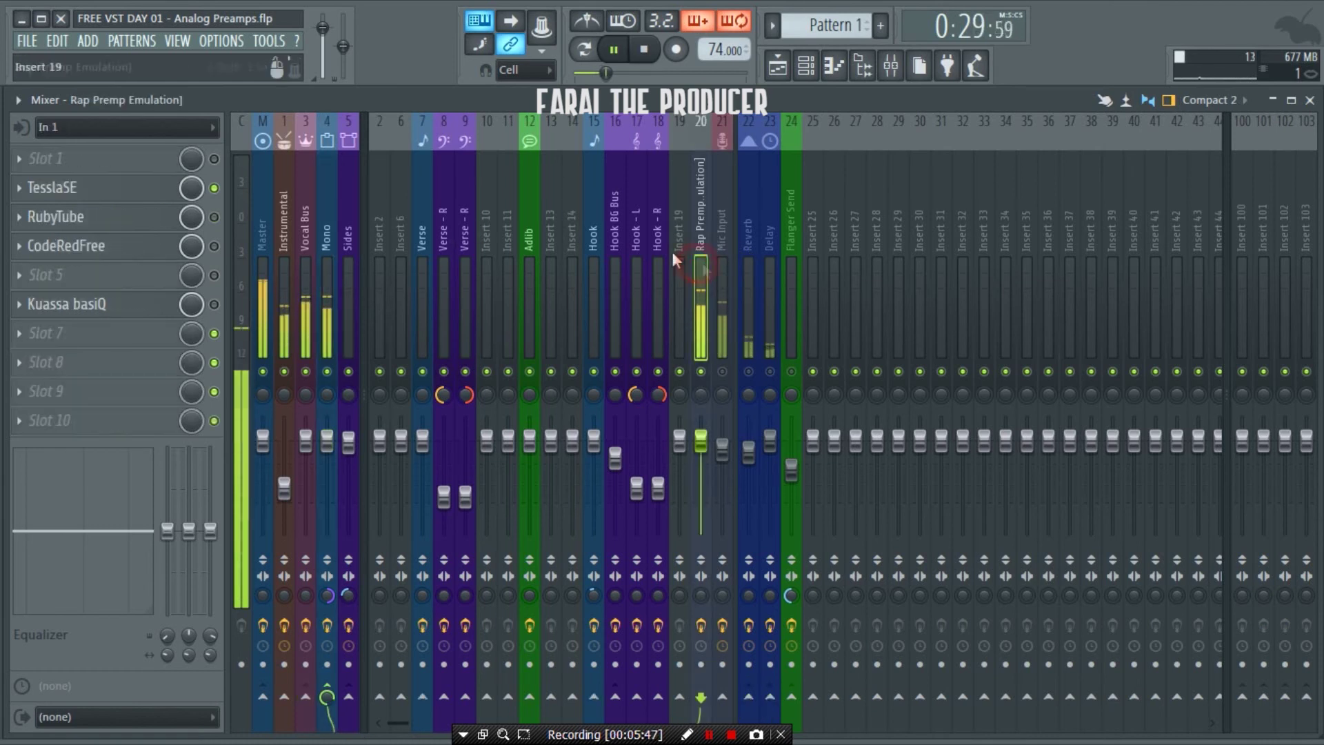
left_click(214, 188)
left_click(214, 216)
left_click(145, 222)
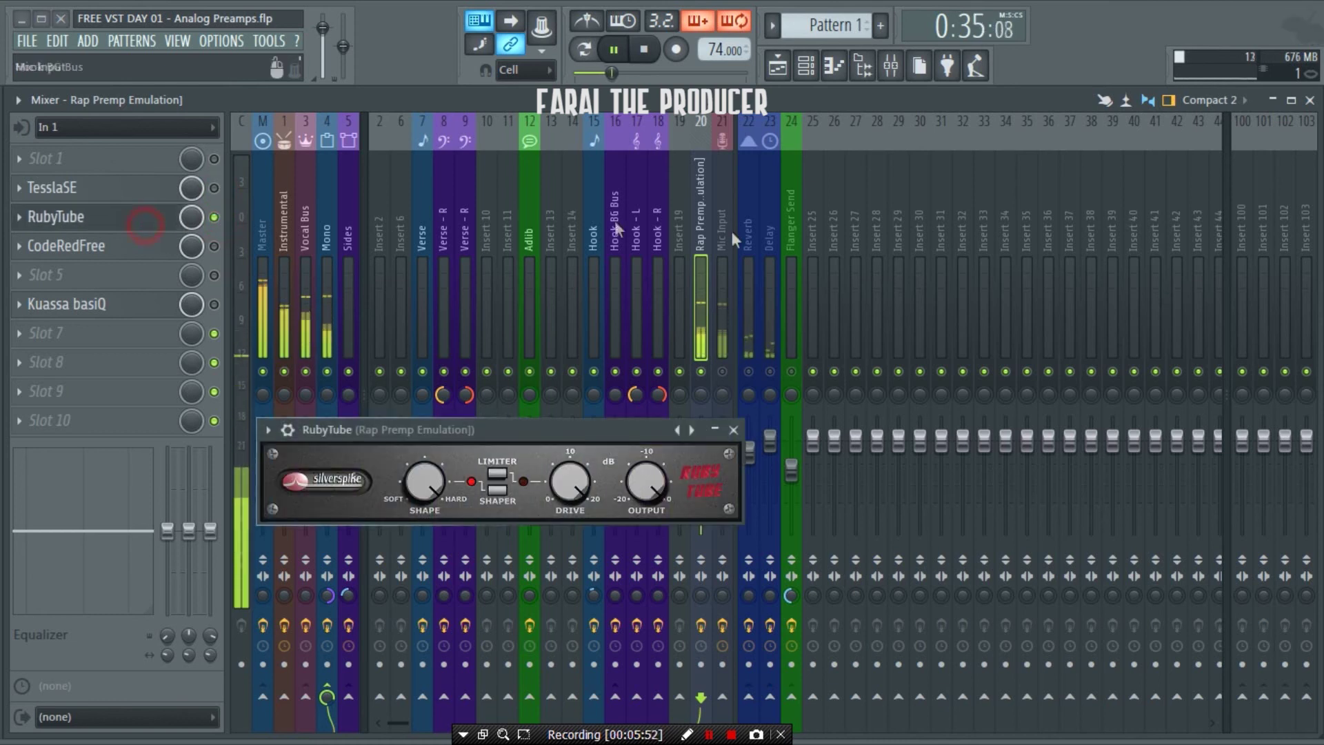
left_click(734, 430)
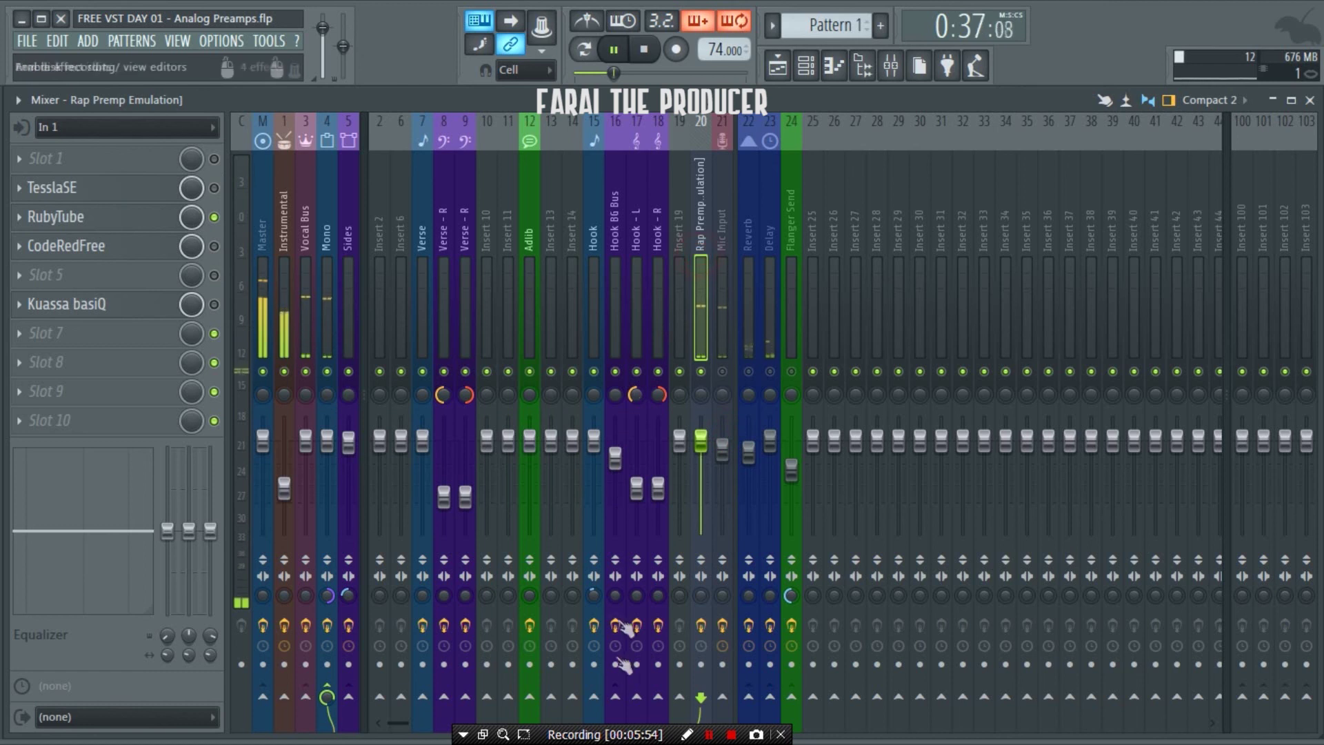
- Route the preamp vocal to the Hook track and audition it with Pitcher and the Reverb and Delay tracks switched on and off
left_click(593, 207)
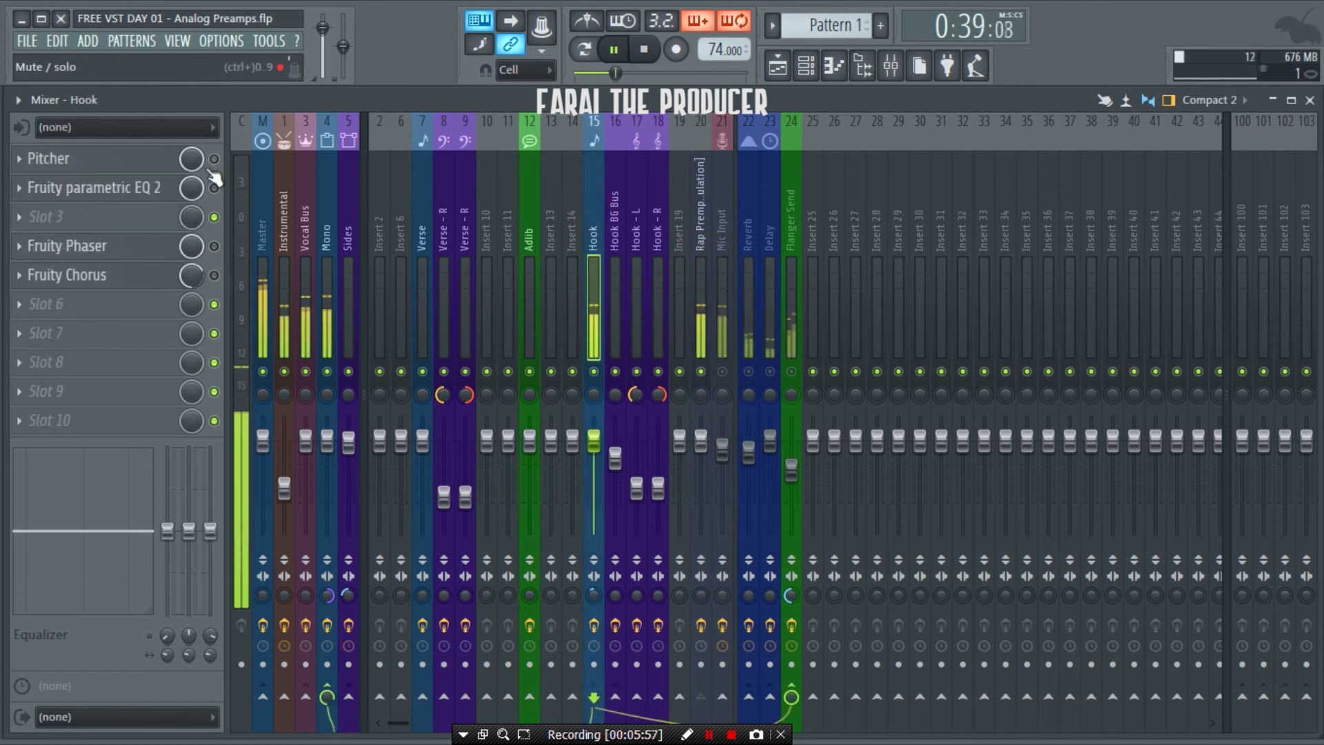
left_click(214, 159)
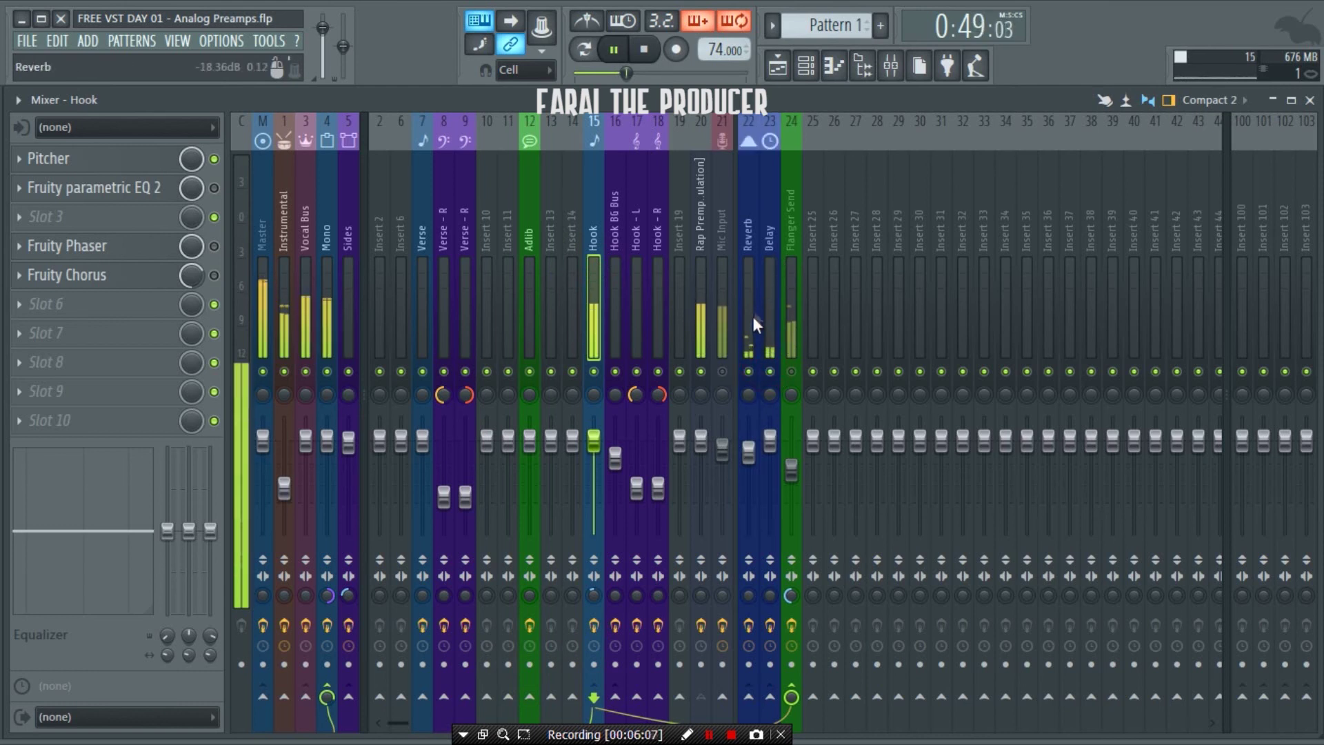
left_click(748, 371)
left_click(770, 372)
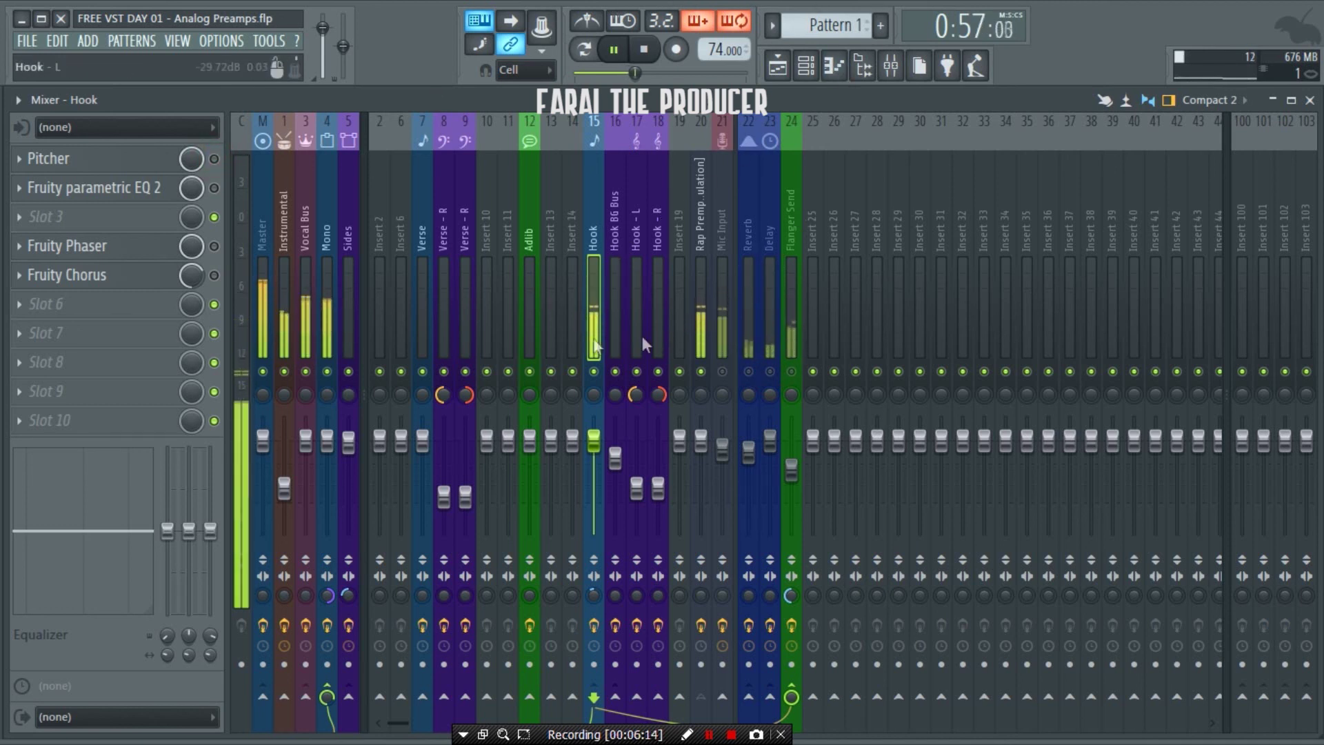
- Raise the Instrumental track's volume to 55% (-11.3 dB), reselect the Hook track and stop playback
left_click(284, 487)
left_click_drag(284, 488, 283, 485)
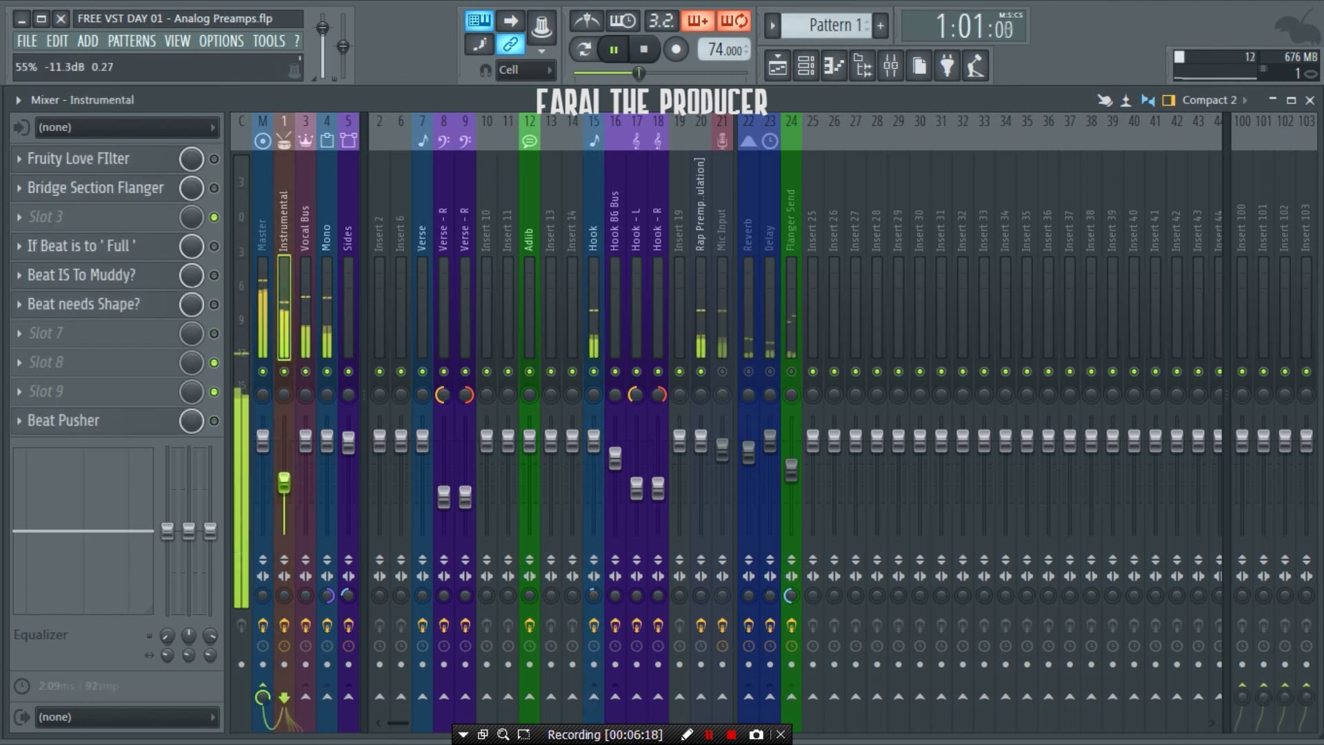
left_click(708, 288)
left_click(584, 245)
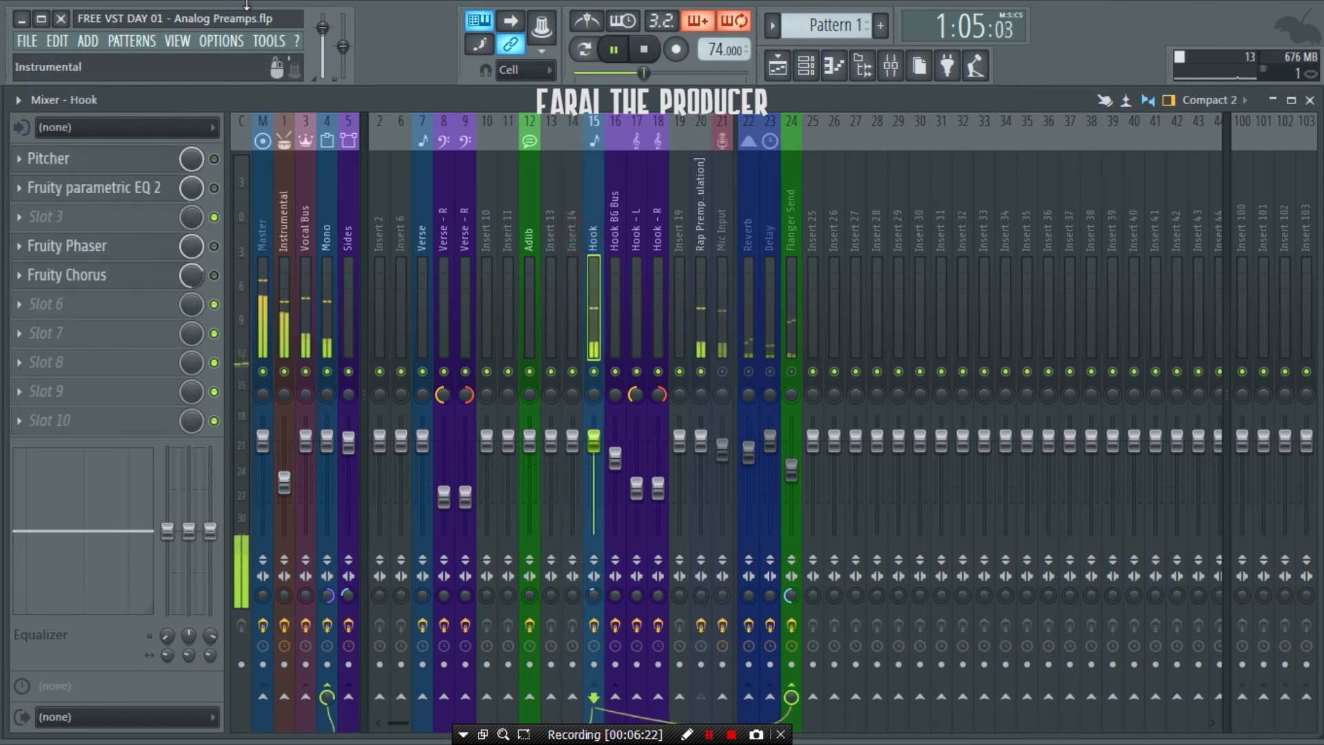
key("space")
- Turn Kuassa basiQ on again on the Rap Premp Emulation track, setting mid to 0.69 and high to 0.68, and close its editor
left_click(702, 270)
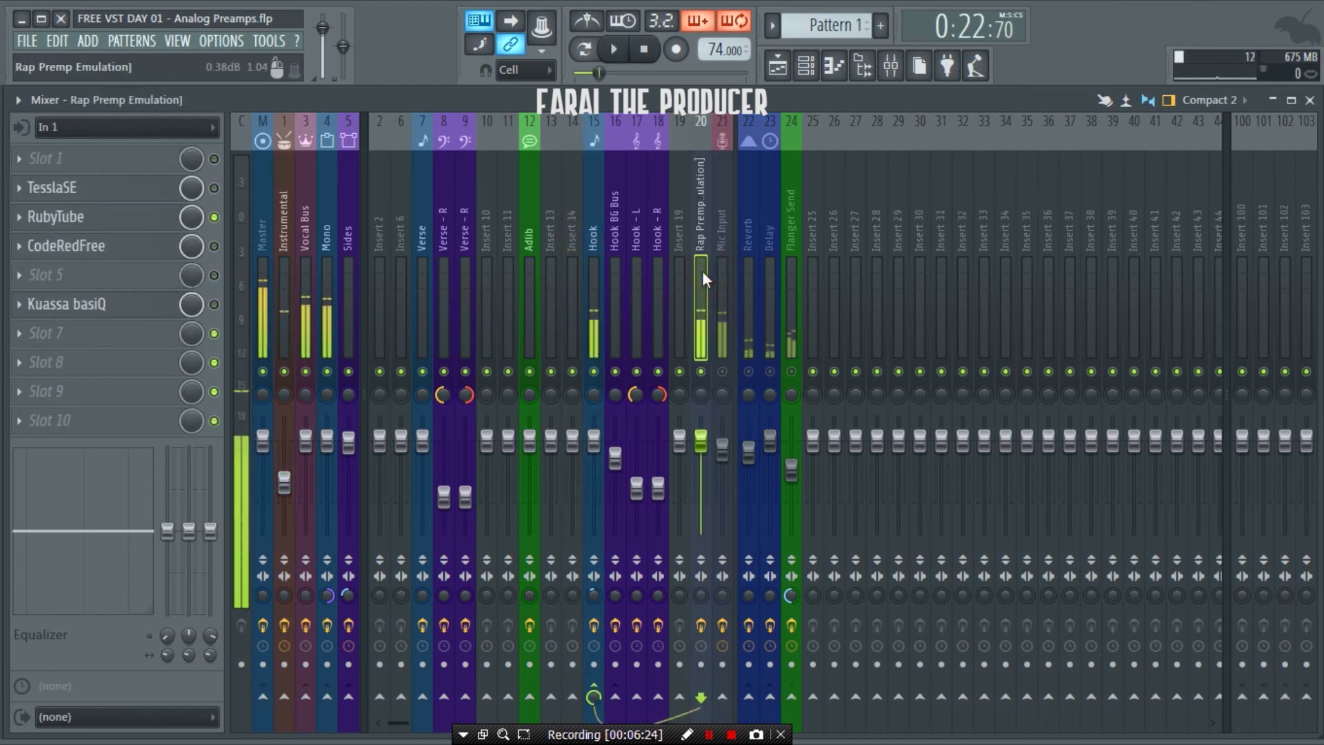
left_click(138, 304)
left_click_drag(592, 406, 592, 418)
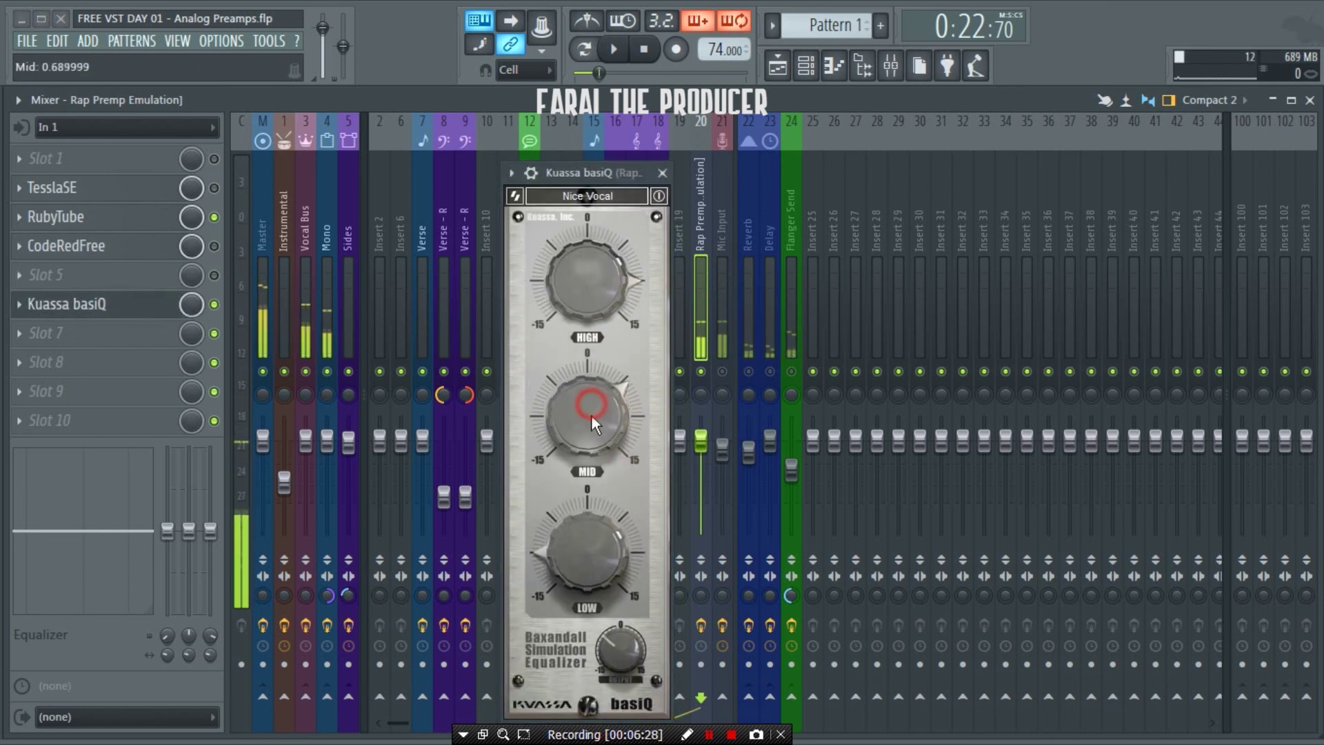
left_click_drag(593, 277, 594, 307)
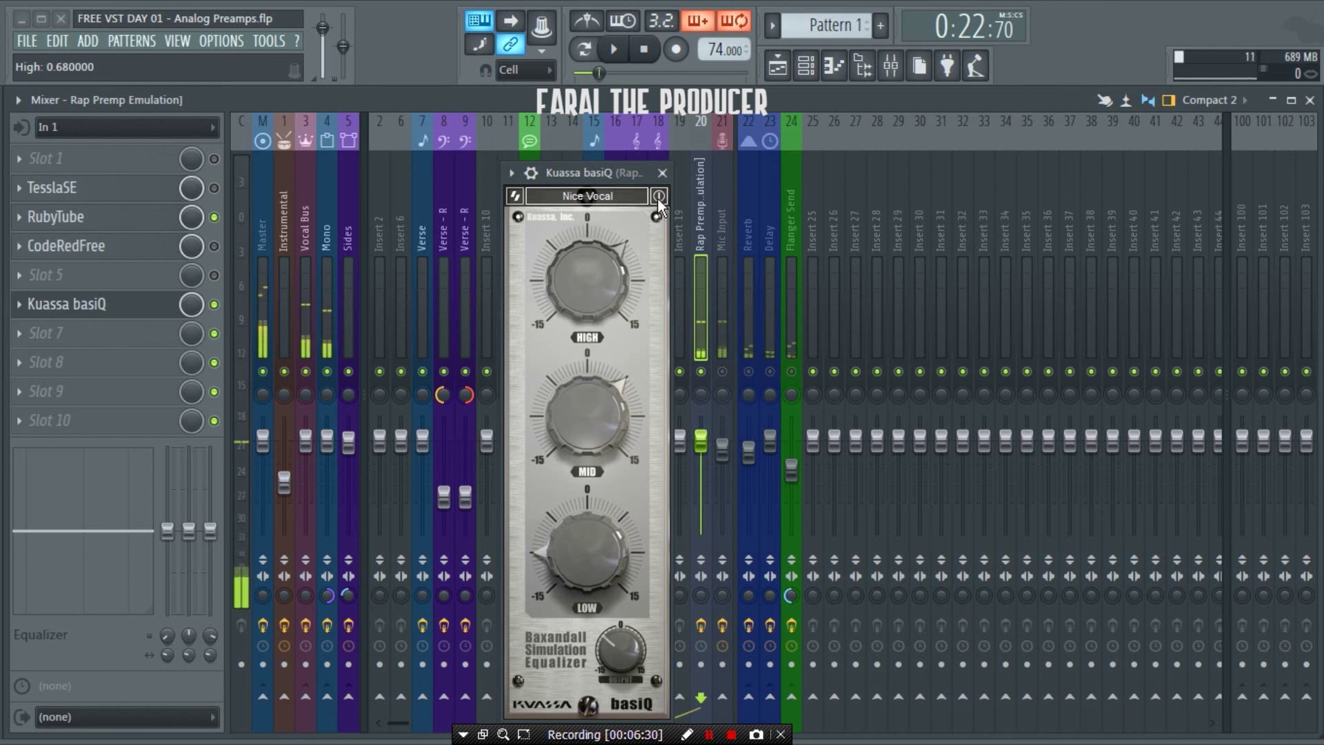
left_click(664, 174)
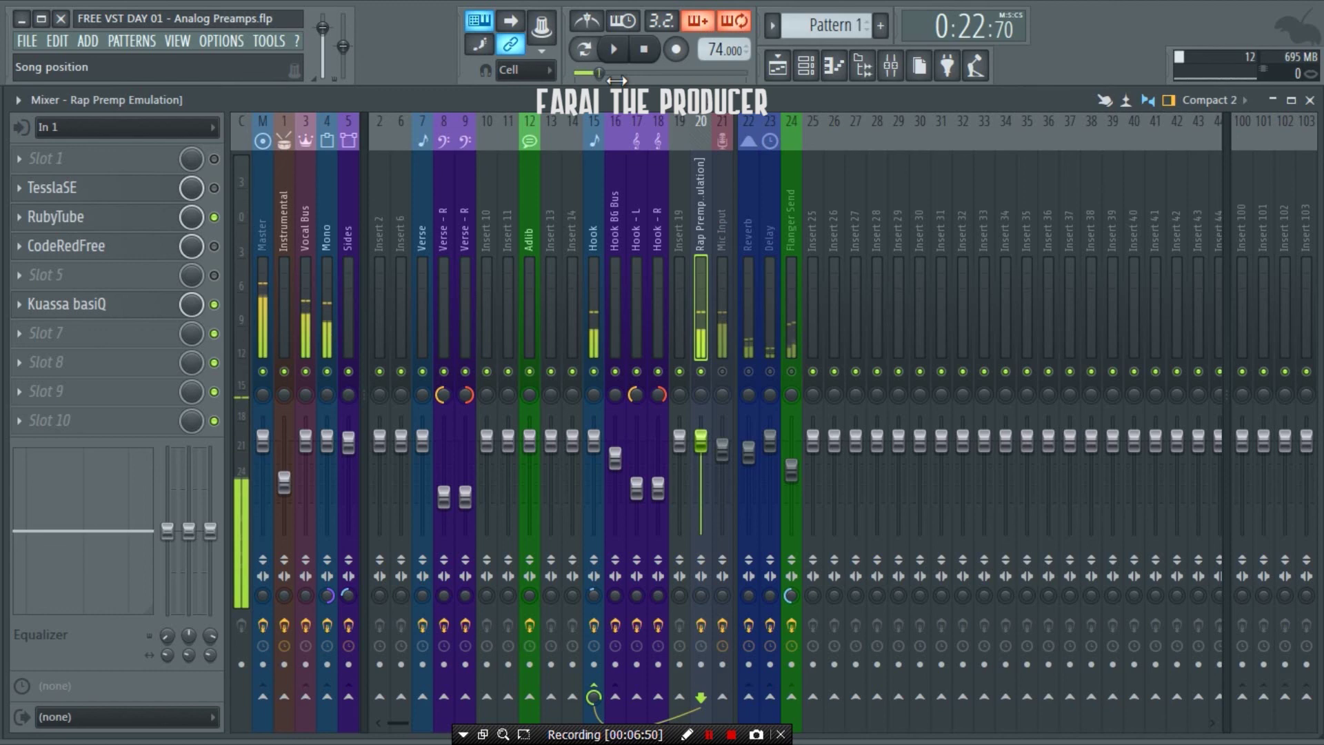
- Select the Master track and open its Edison effect
left_click(262, 207)
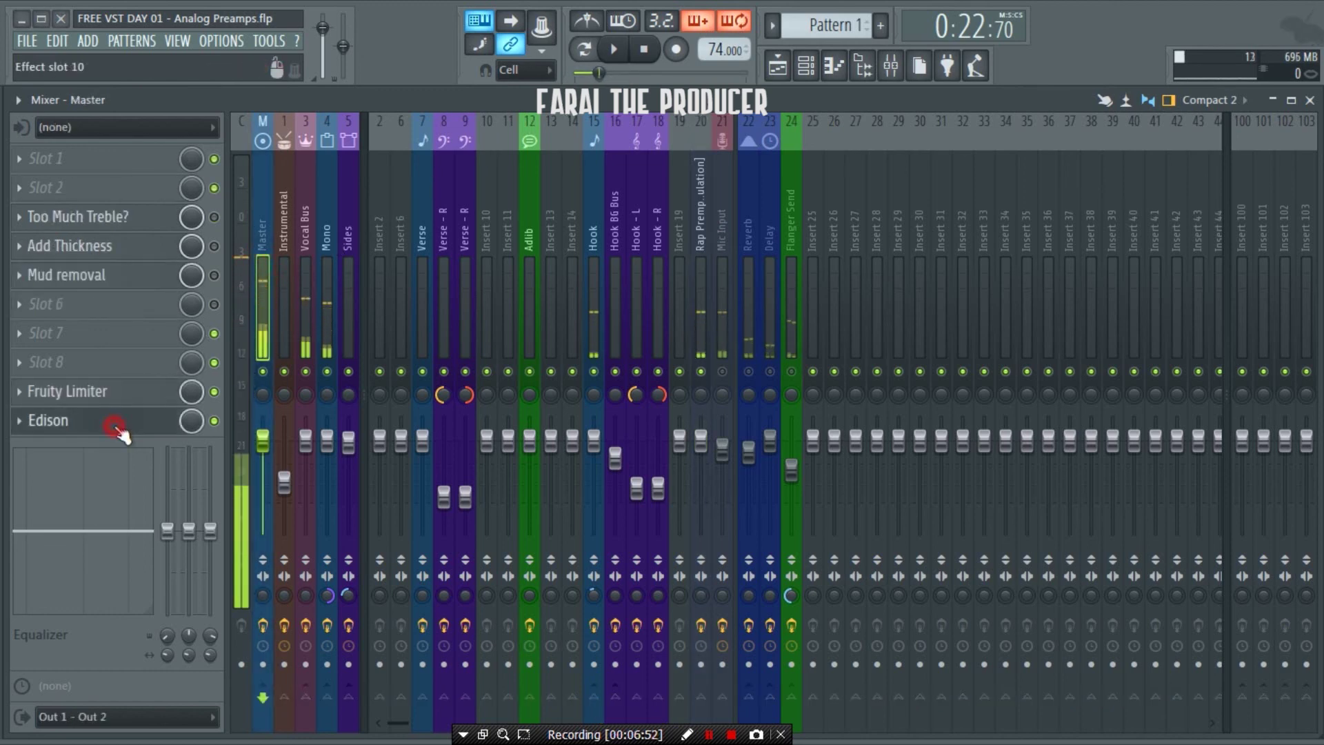